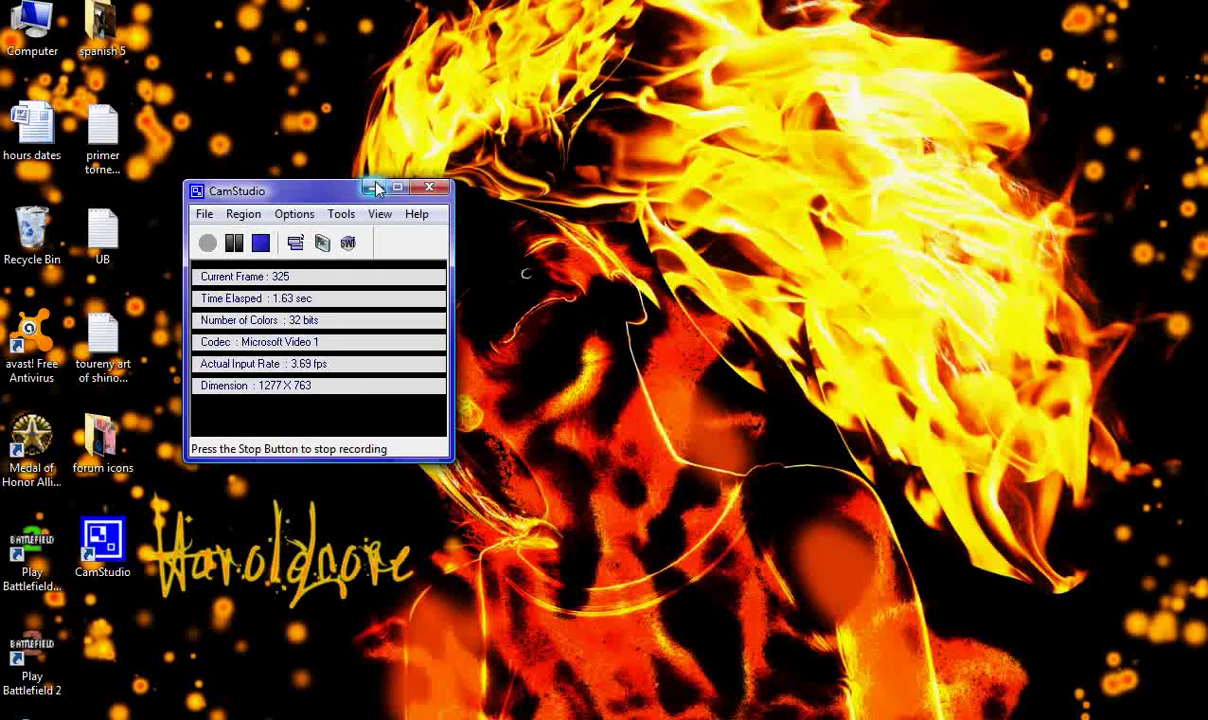
# Minimize CamStudio and bring the Gfx World forum page in Firefox back to the front
pyautogui.click(373, 188)
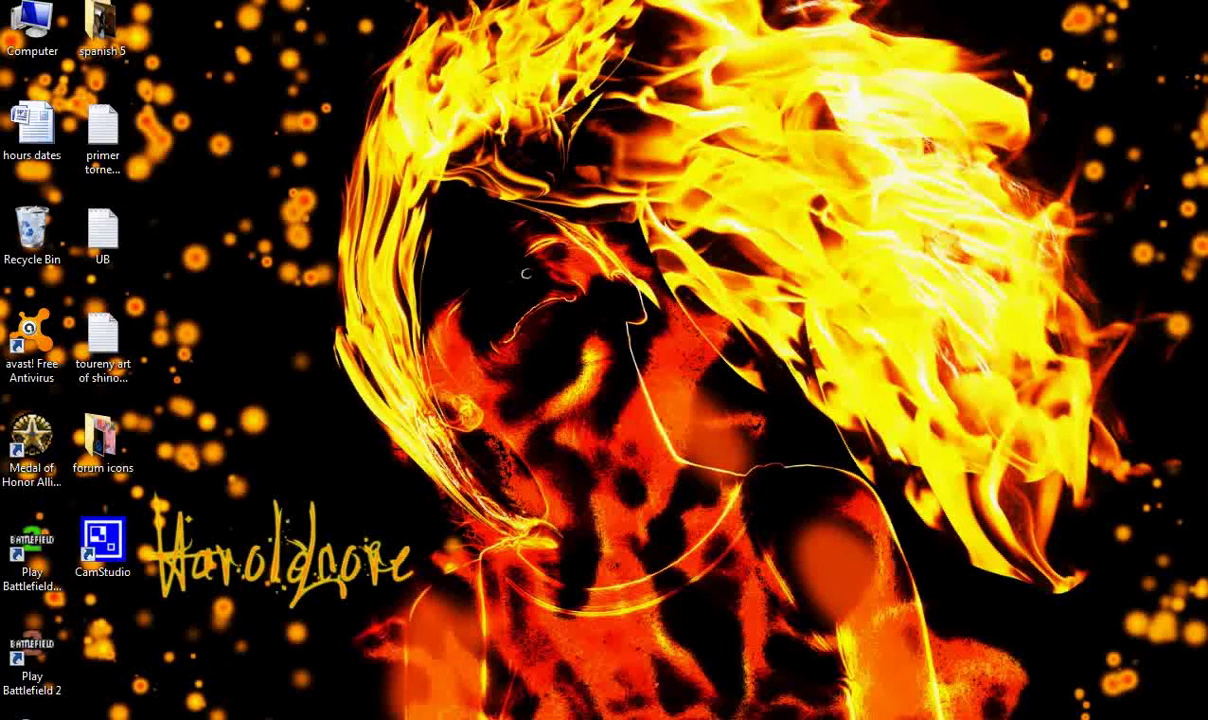
pyautogui.moveTo(393, 716)
pyautogui.click(240, 716)
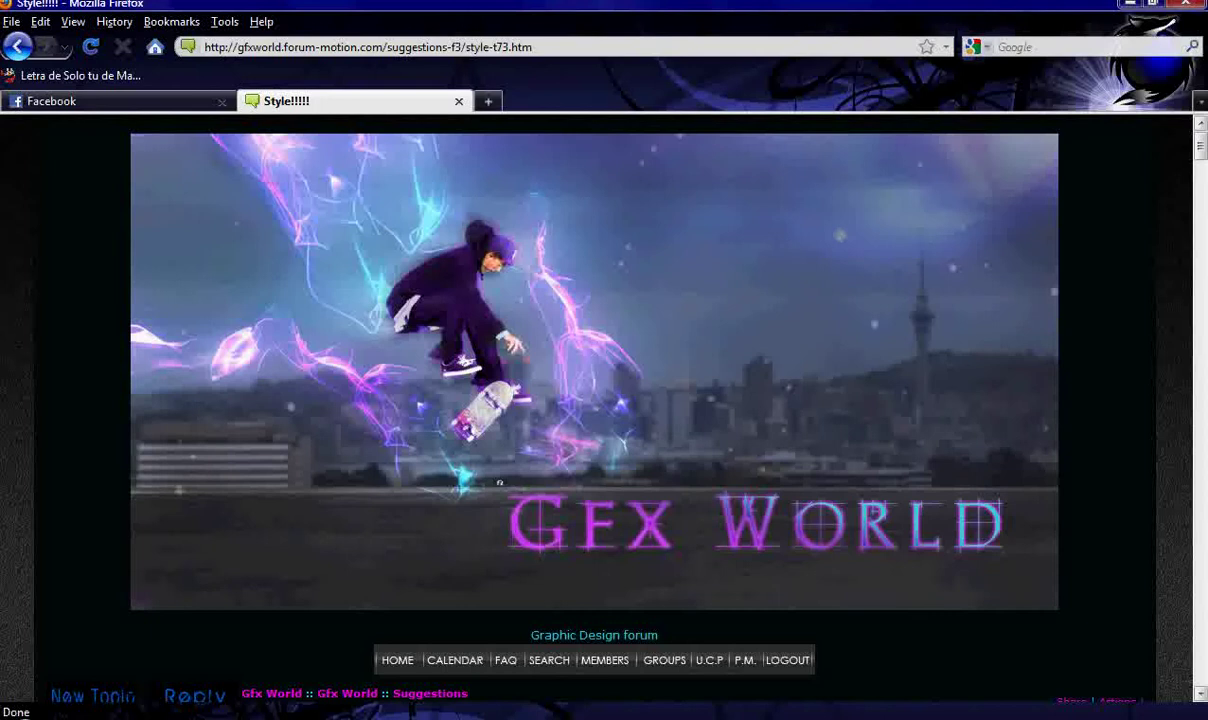
# Look over the forum thread, then switch to the Untitled-1 banner document in Photoshop
pyautogui.scroll(-10, 594, 400)
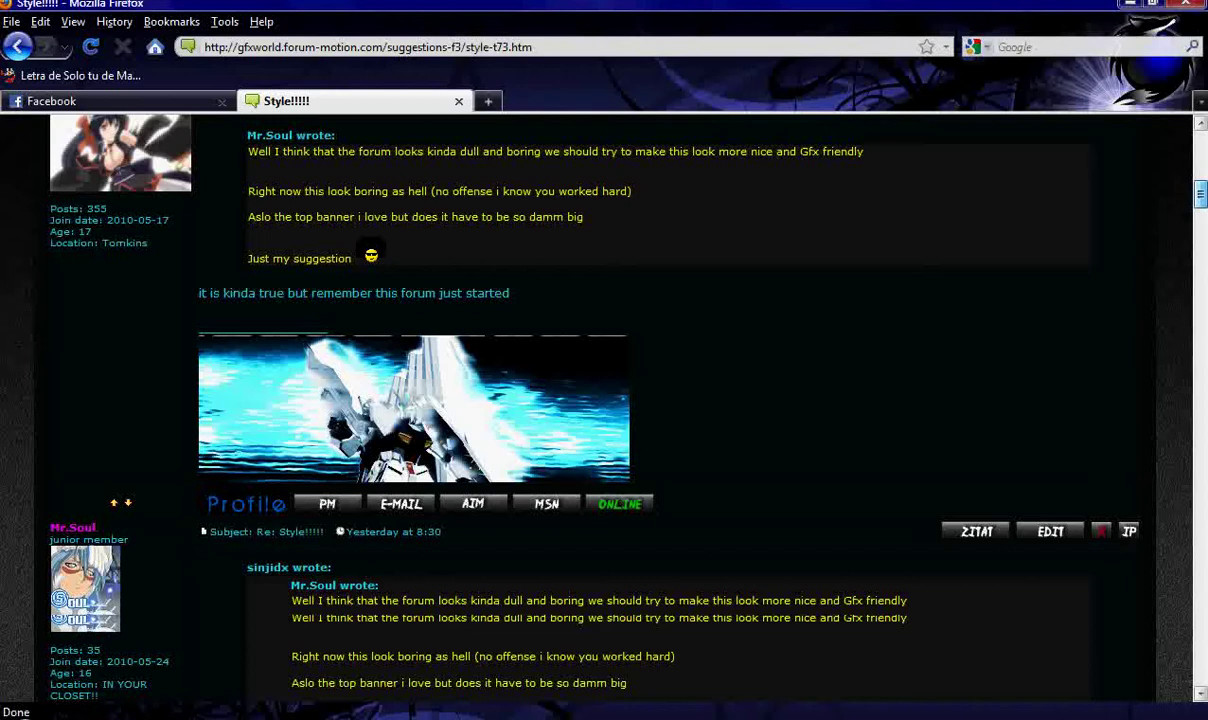
pyautogui.scroll(10, 594, 400)
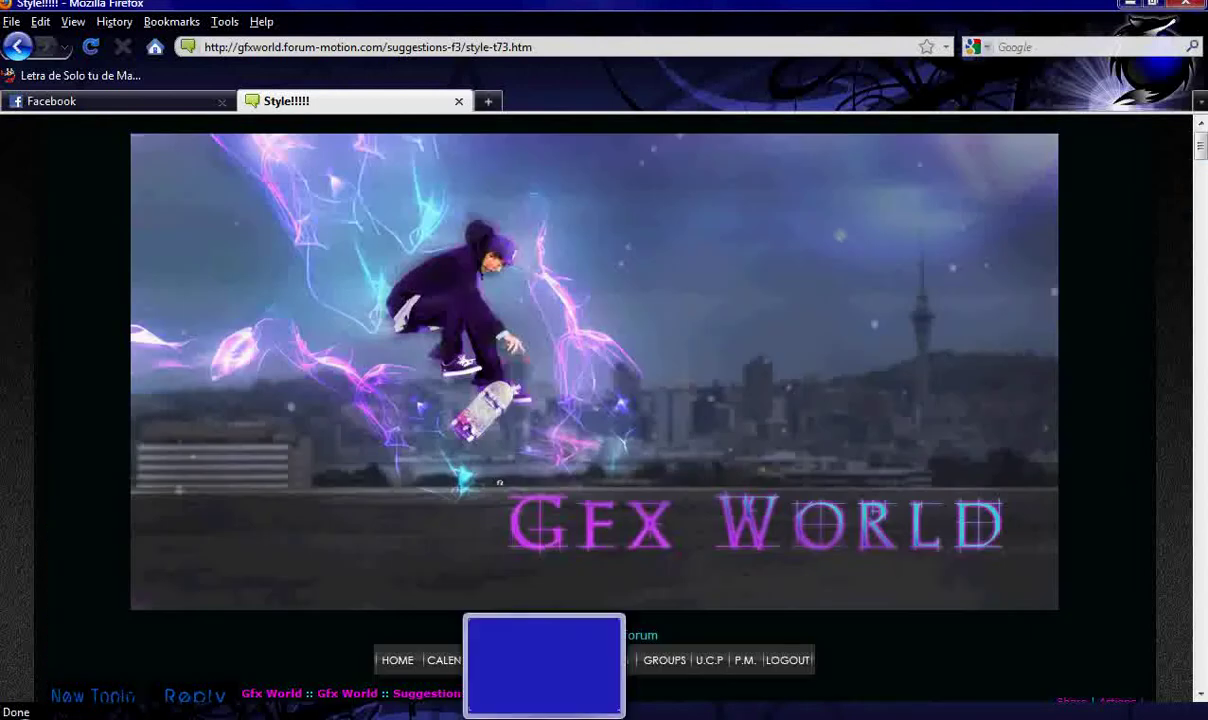
pyautogui.click(393, 719)
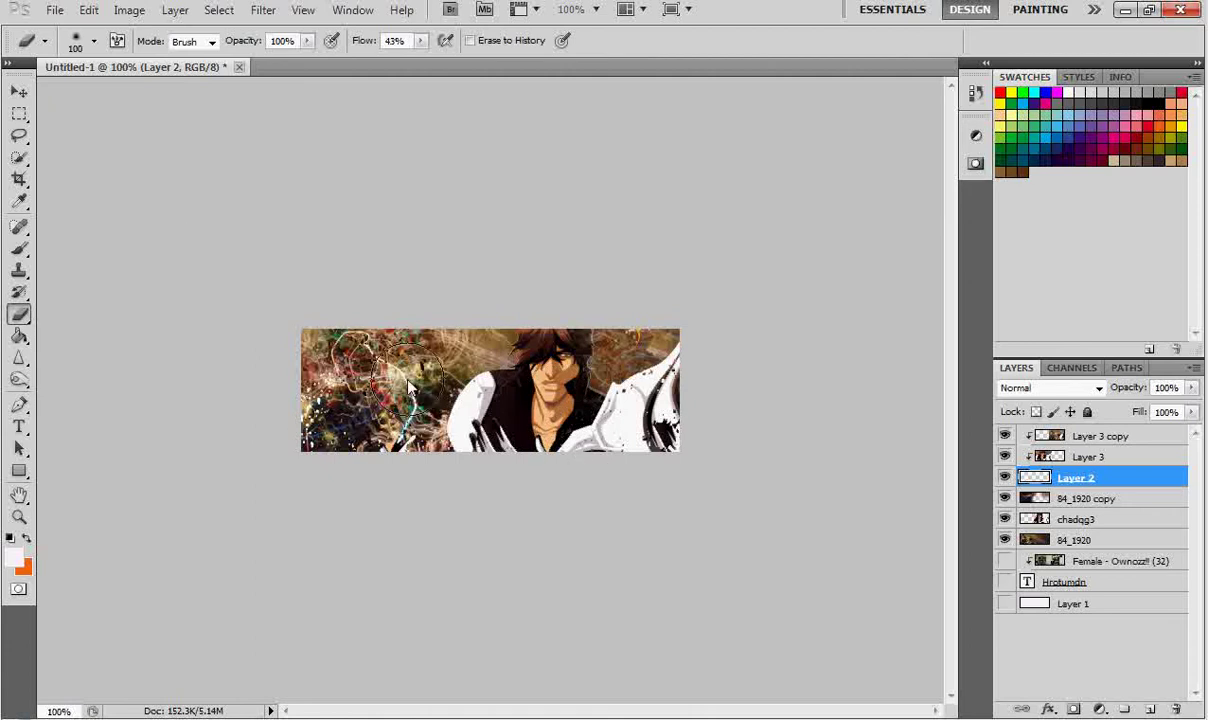
# Hide every banner layer except Layer 1's pale pink fill and make Layer 1 active
pyautogui.moveTo(1004, 436); pyautogui.dragTo(1006, 547)
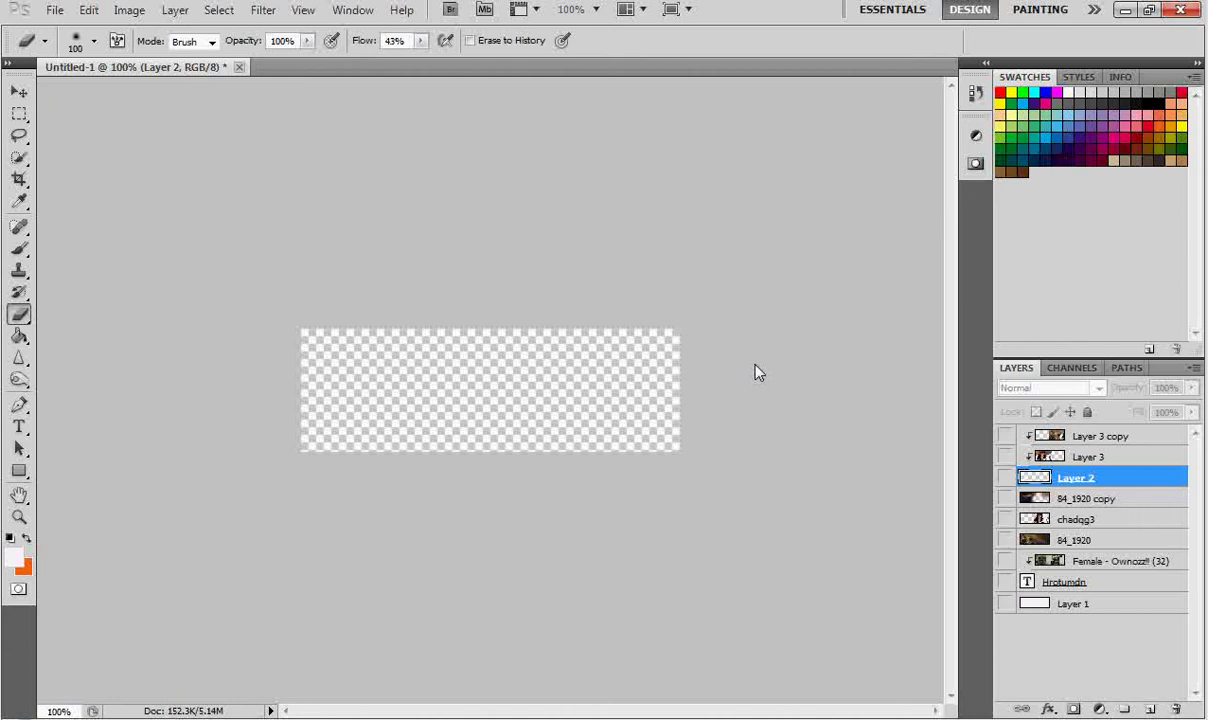
pyautogui.click(1005, 603)
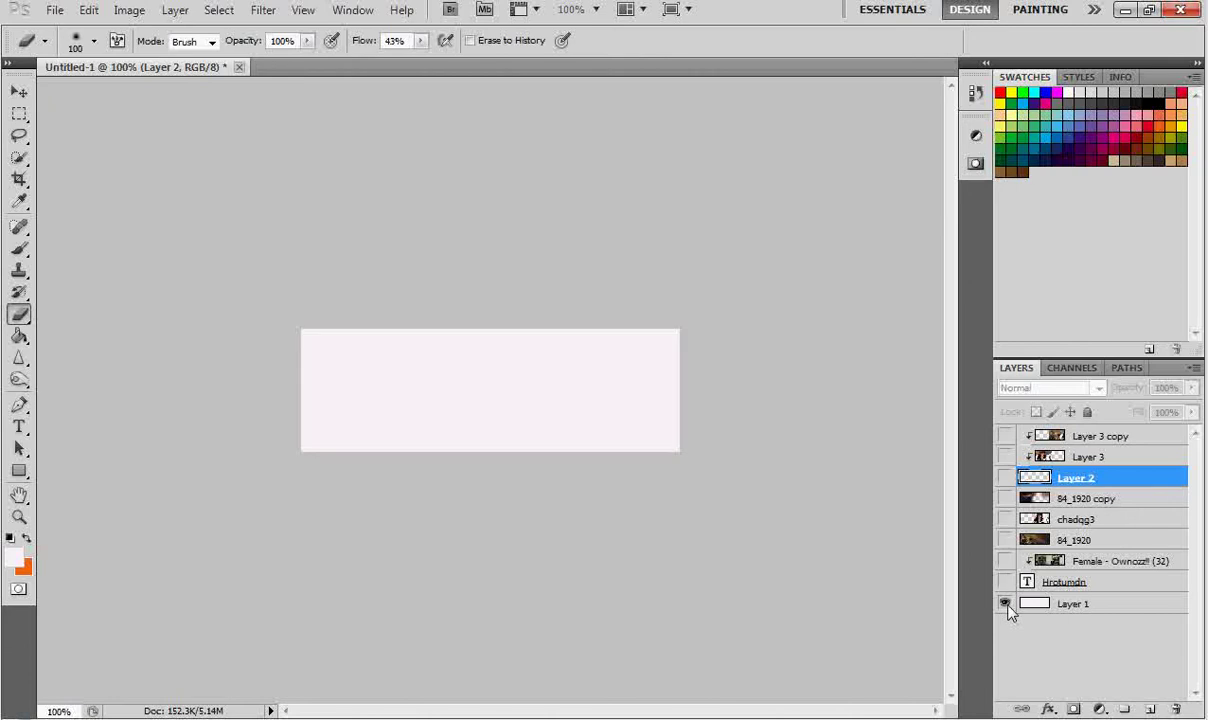
pyautogui.moveTo(18, 337); pyautogui.dragTo(81, 364)
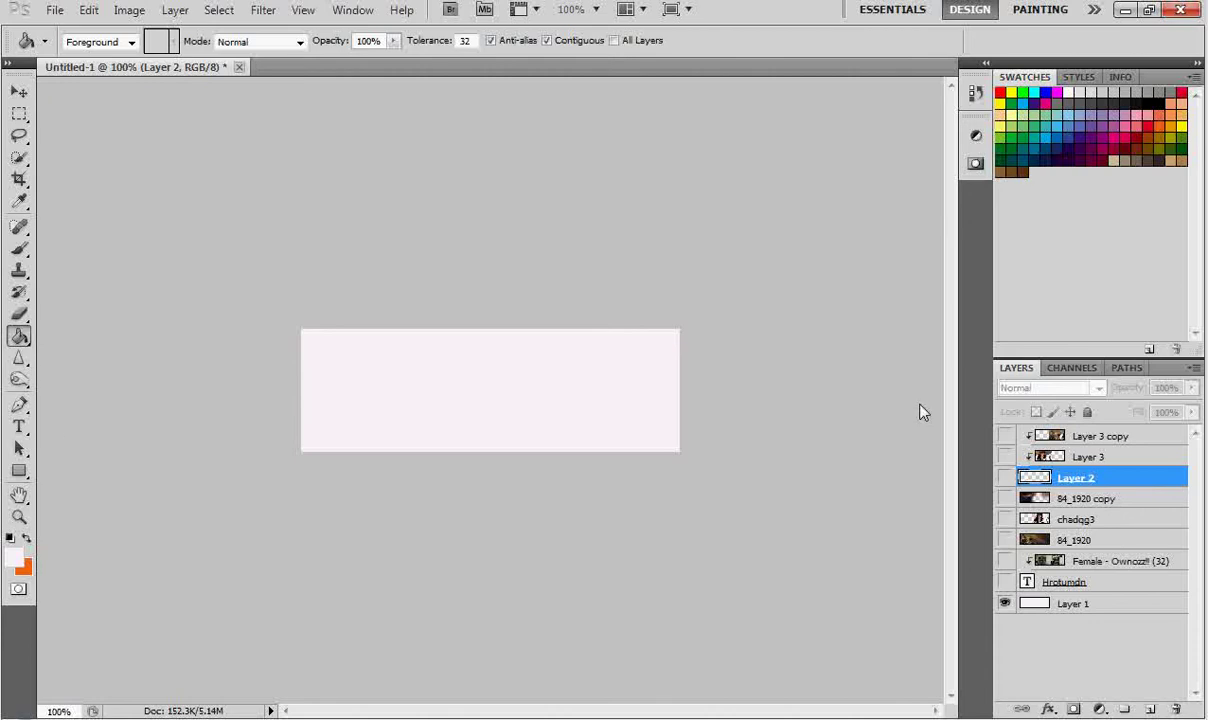
pyautogui.click(1093, 607)
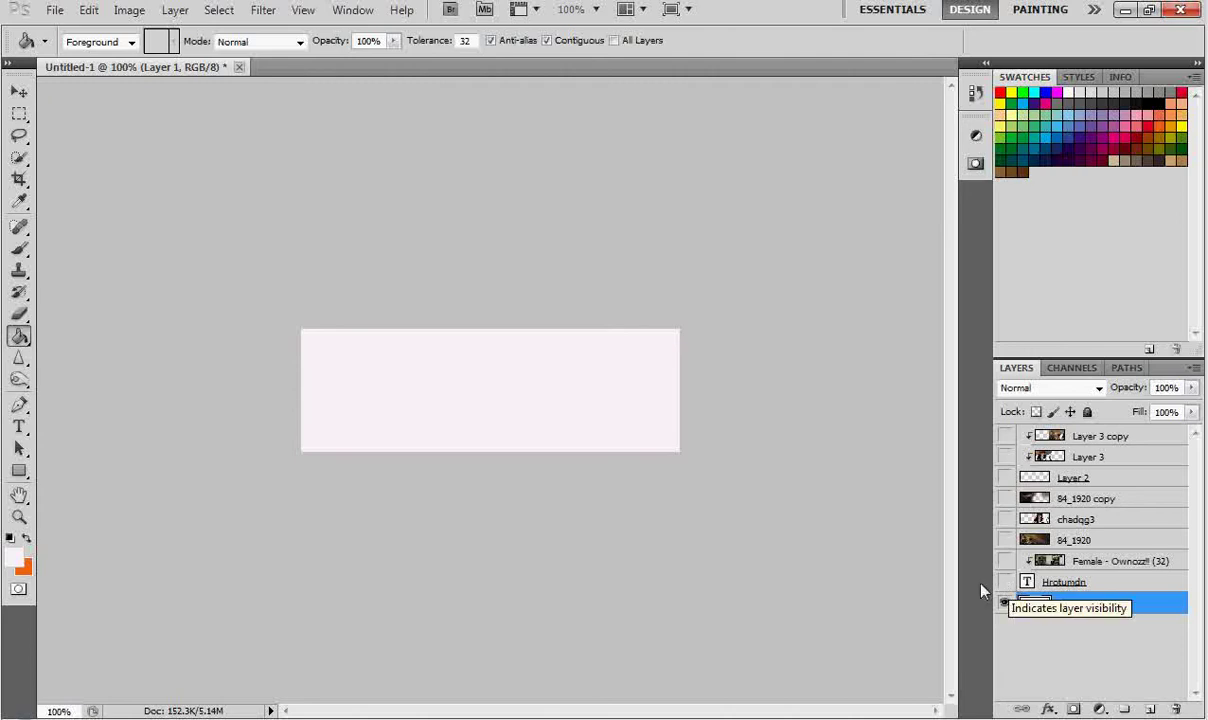
# Show the old Hrot text layer and replace its text with 'Gfx'
pyautogui.click(17, 427)
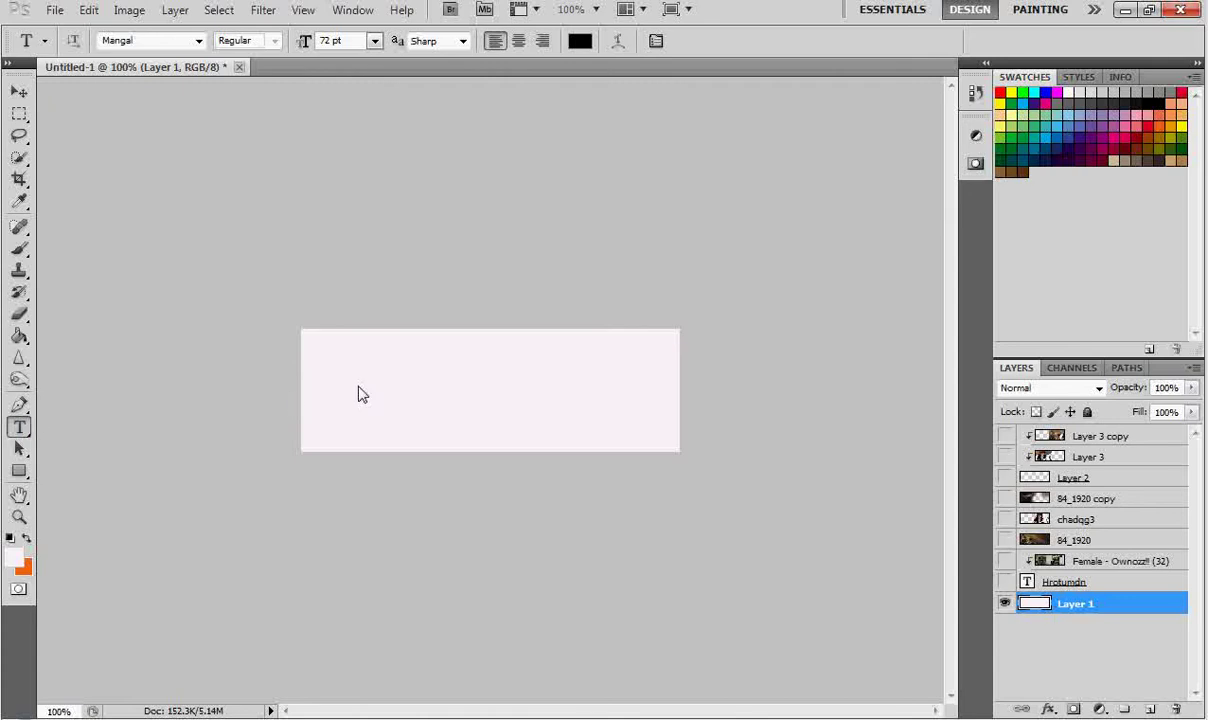
pyautogui.click(1005, 581)
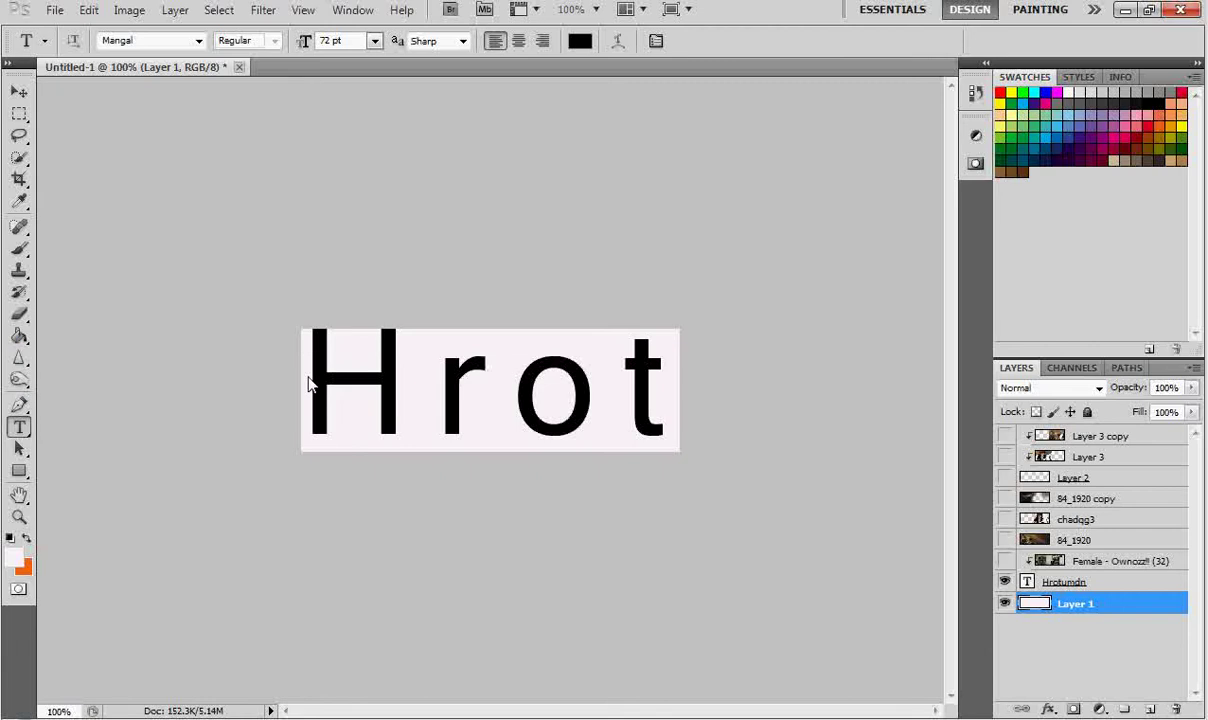
pyautogui.moveTo(300, 385); pyautogui.dragTo(516, 400)
pyautogui.hotkey('ctrl', 'a')
pyautogui.press('BackSpace')
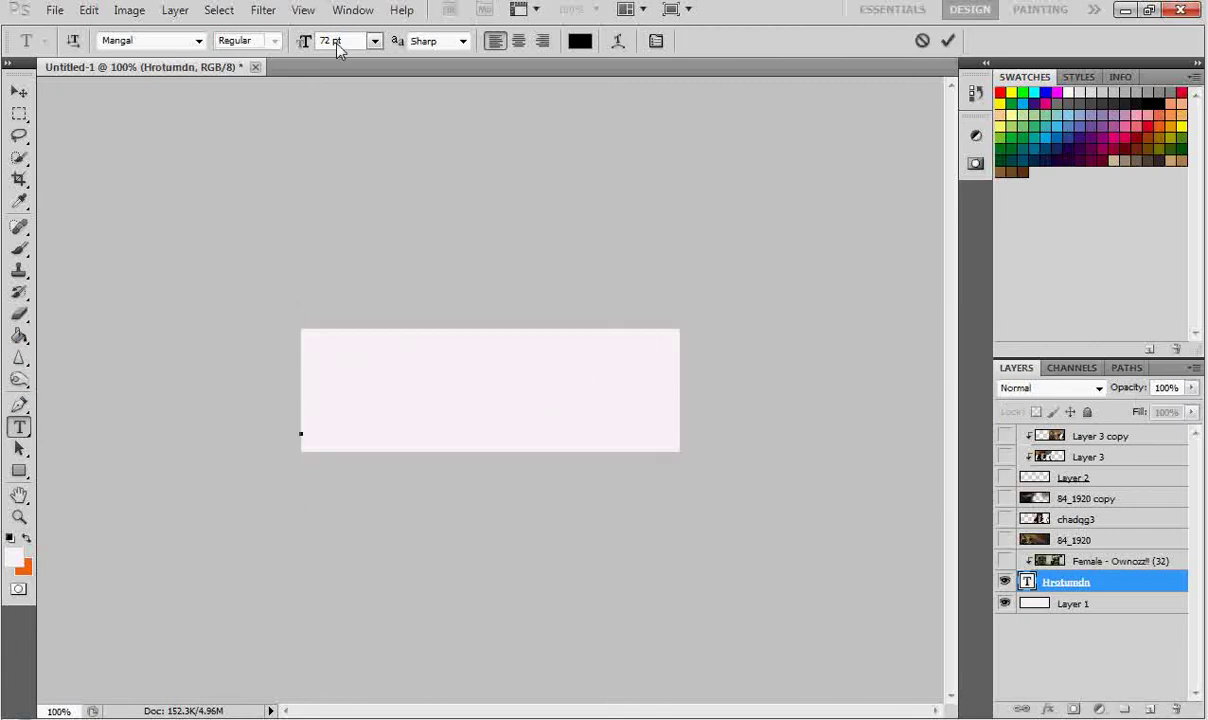
pyautogui.write('G f x')
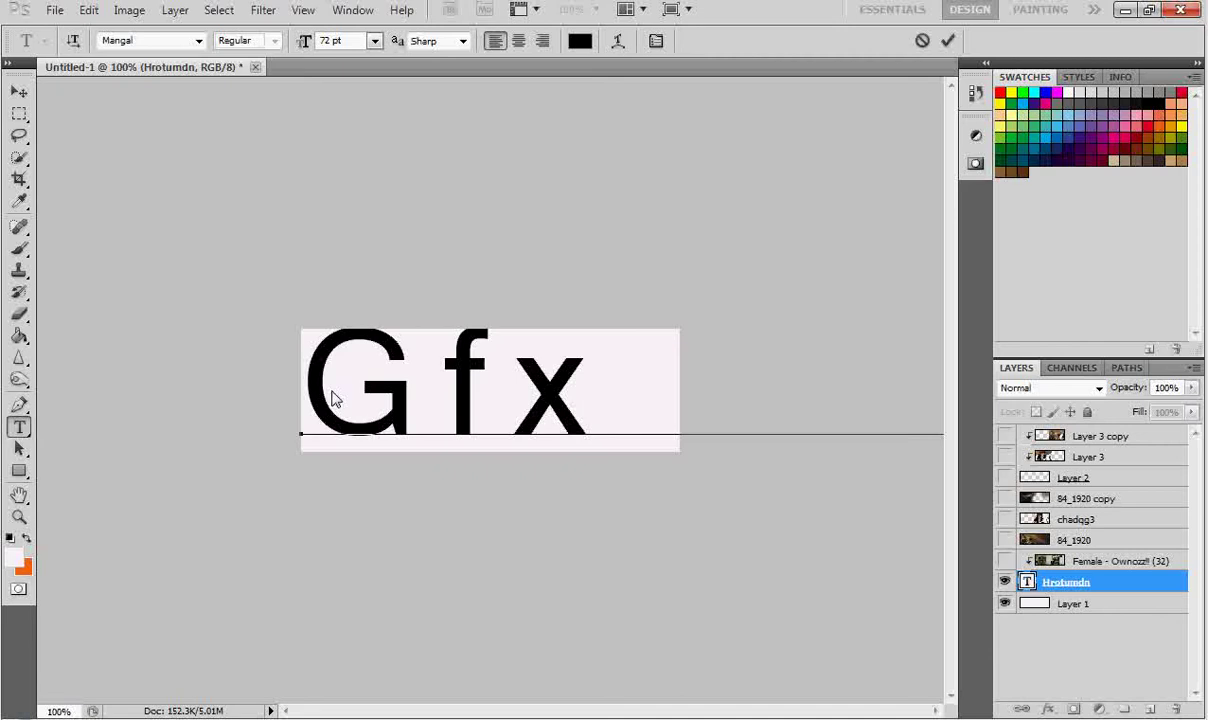
# Try the text line at 48, 36 and then 24 pt font sizes
pyautogui.moveTo(317, 402); pyautogui.dragTo(900, 410)
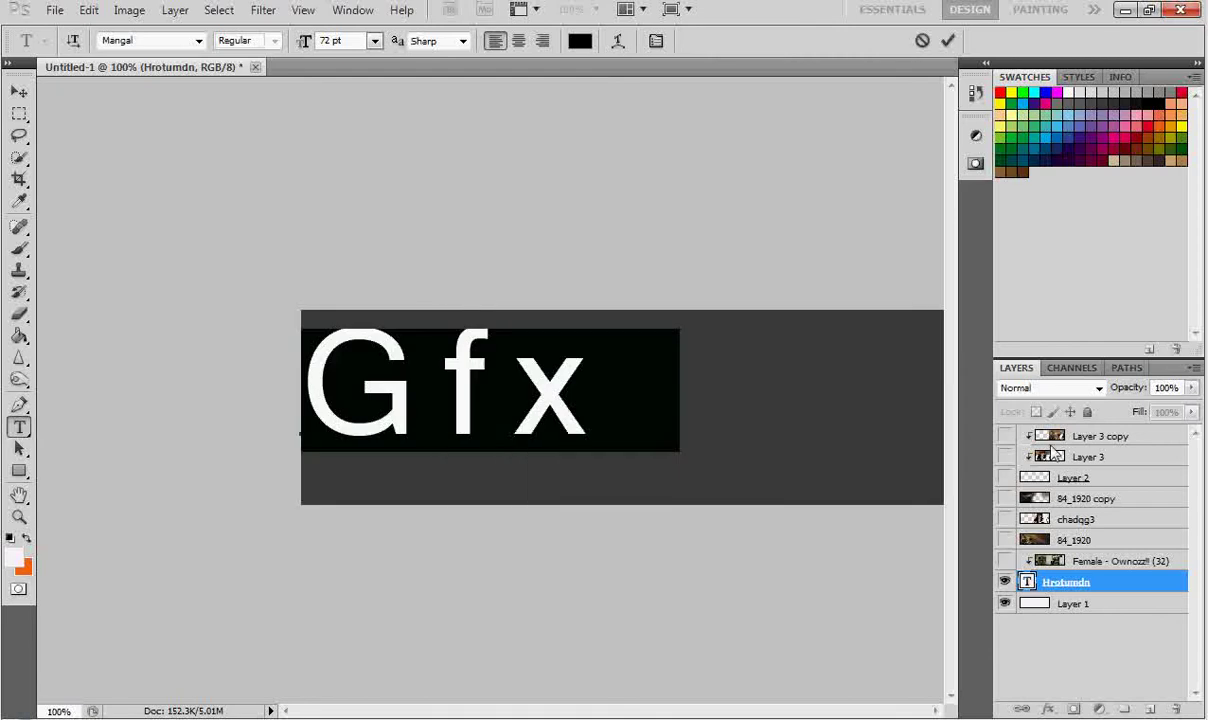
pyautogui.click(374, 41)
pyautogui.click(362, 320)
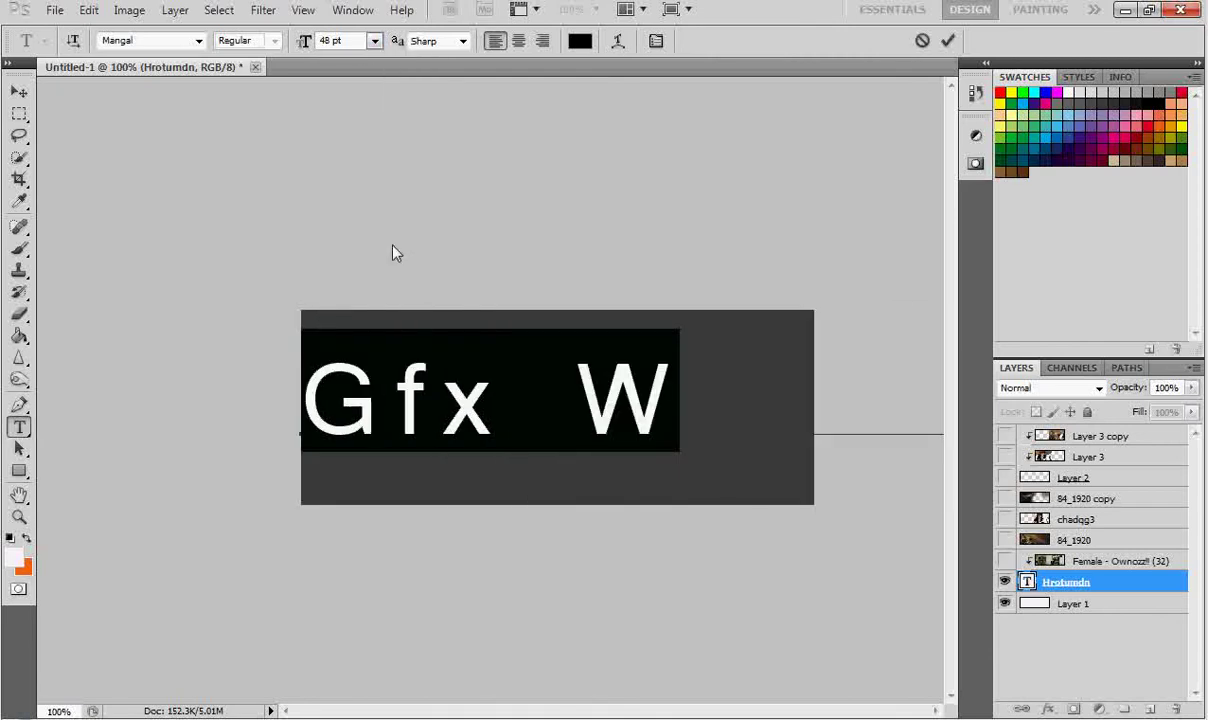
pyautogui.click(372, 43)
pyautogui.click(365, 297)
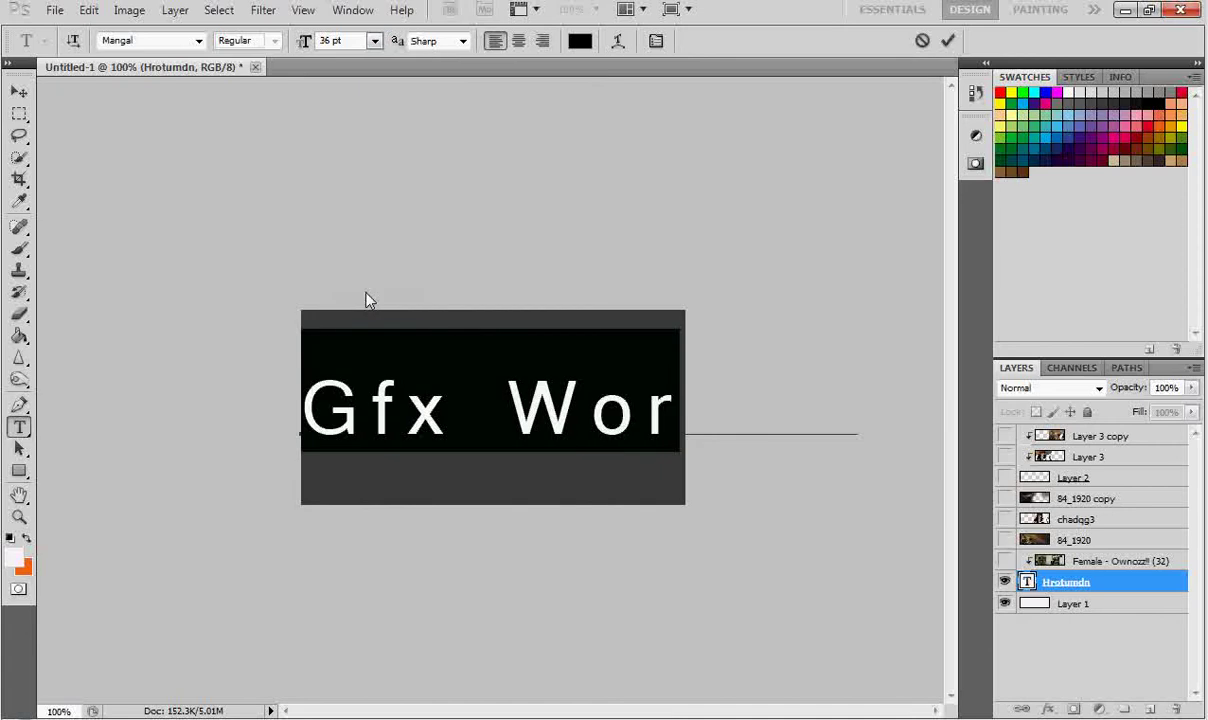
pyautogui.click(374, 41)
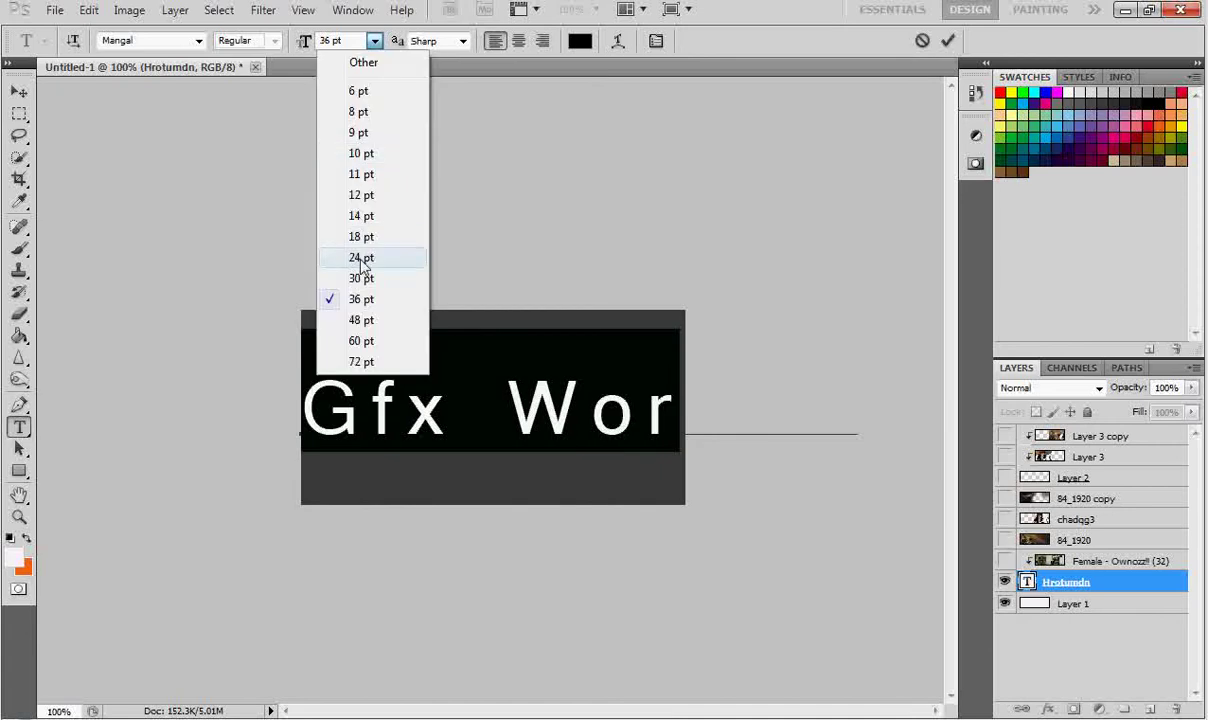
pyautogui.click(362, 259)
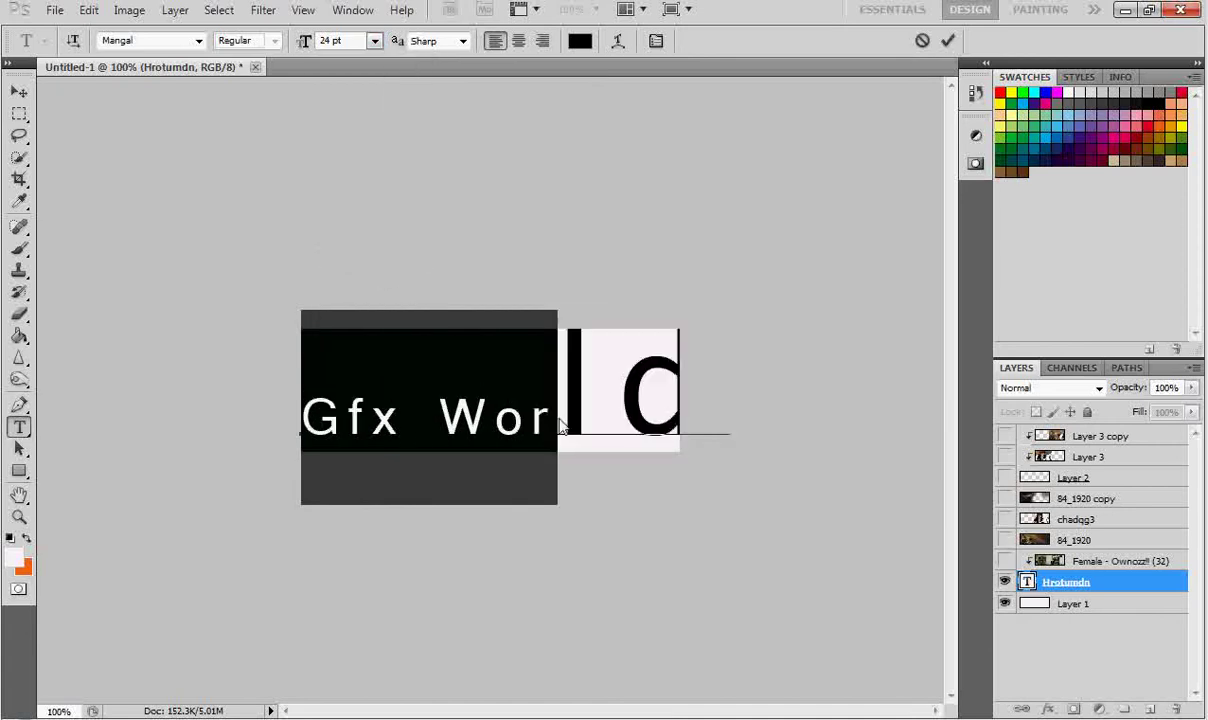
# Set the whole Gfx World line to 30 pt, commit it, and nudge it slightly upward
pyautogui.moveTo(560, 432); pyautogui.dragTo(693, 403)
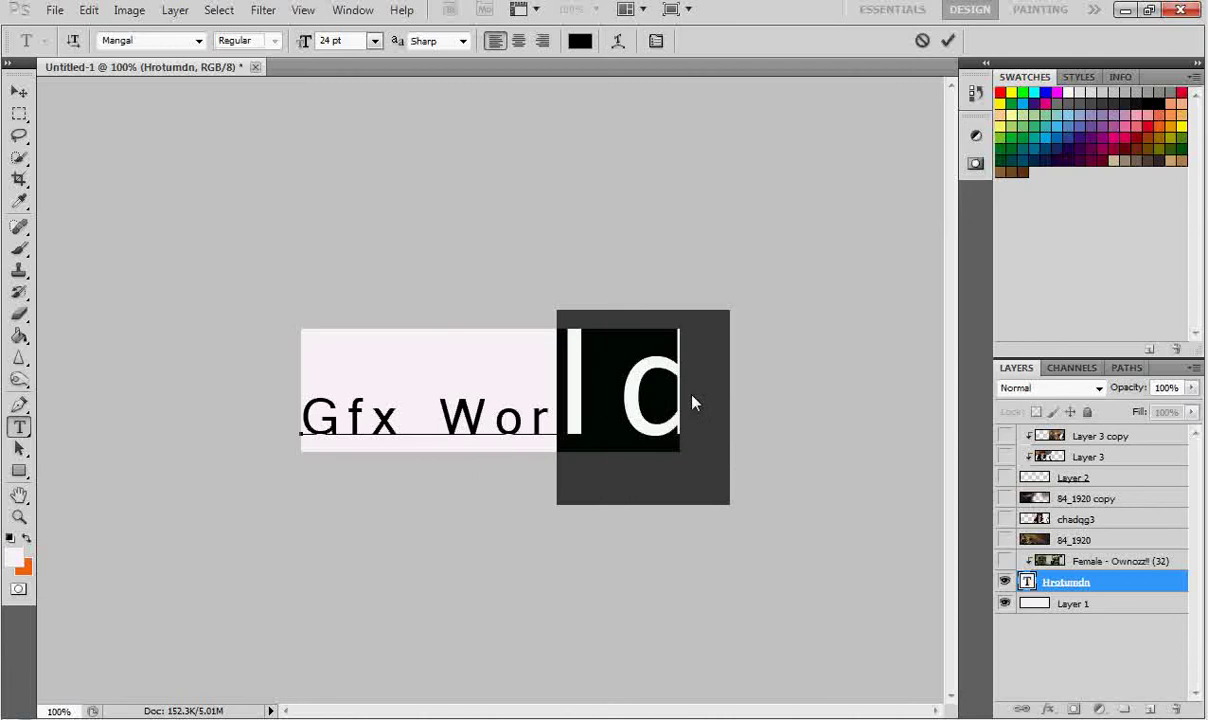
pyautogui.click(374, 41)
pyautogui.click(378, 260)
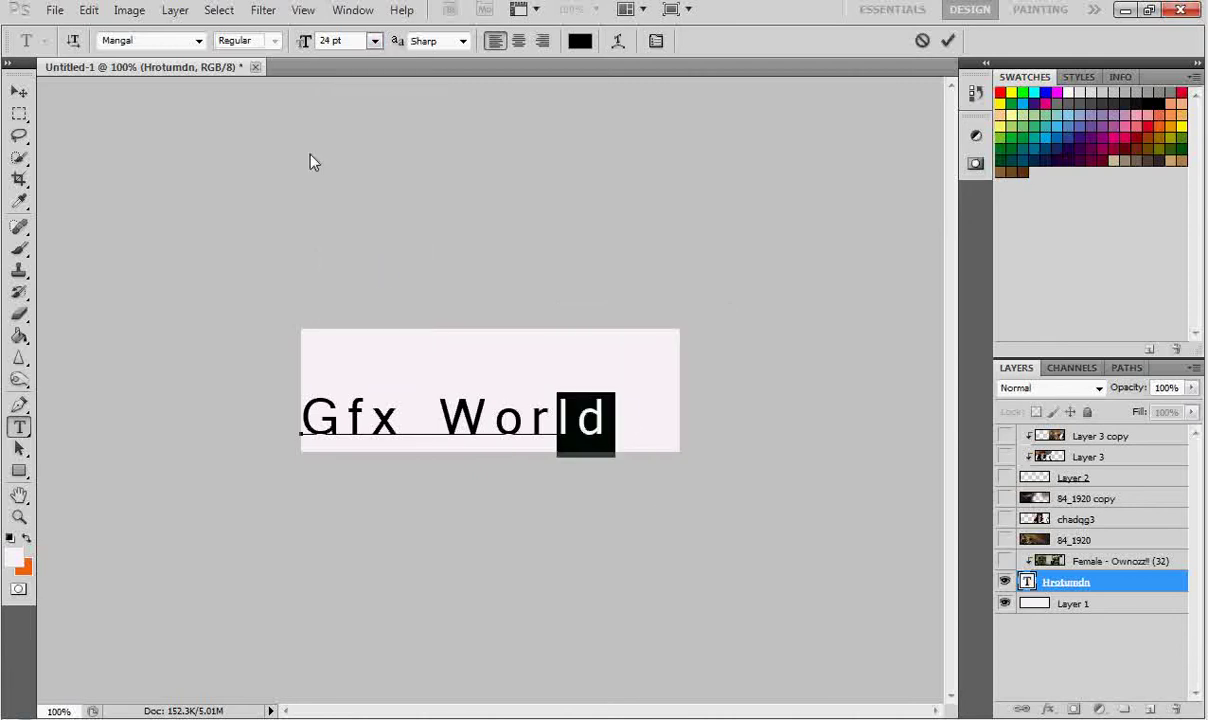
pyautogui.moveTo(625, 412); pyautogui.dragTo(298, 408)
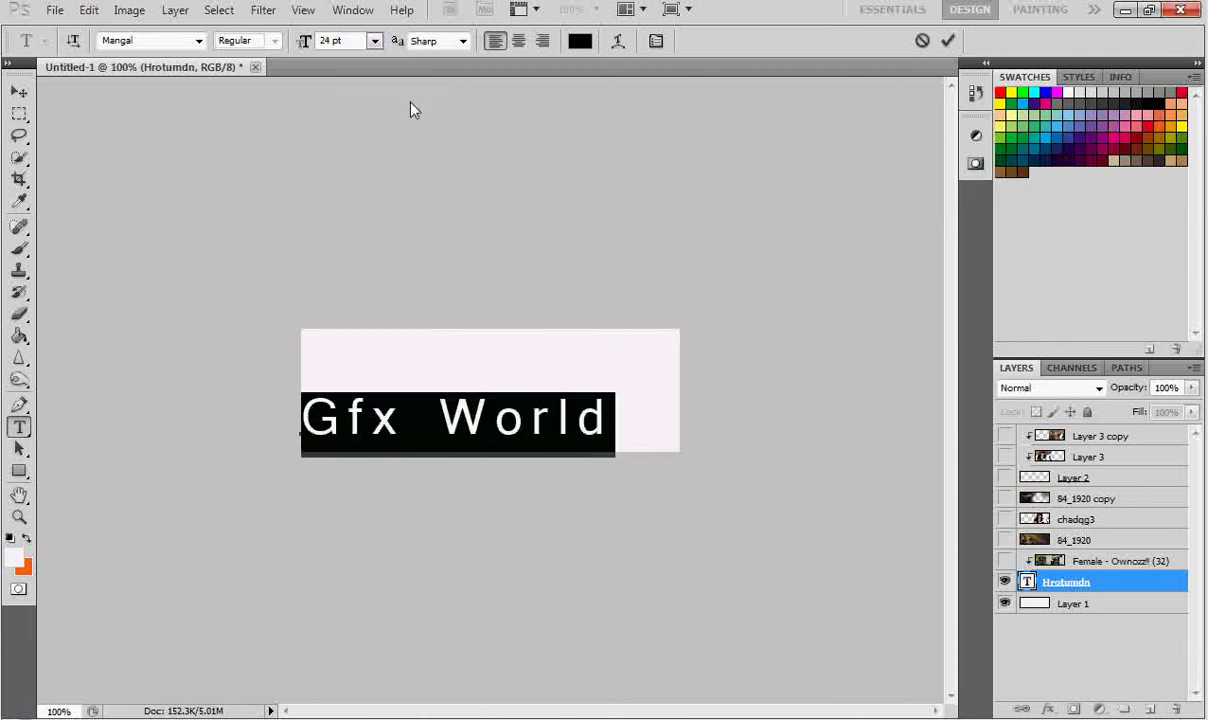
pyautogui.click(374, 41)
pyautogui.click(377, 284)
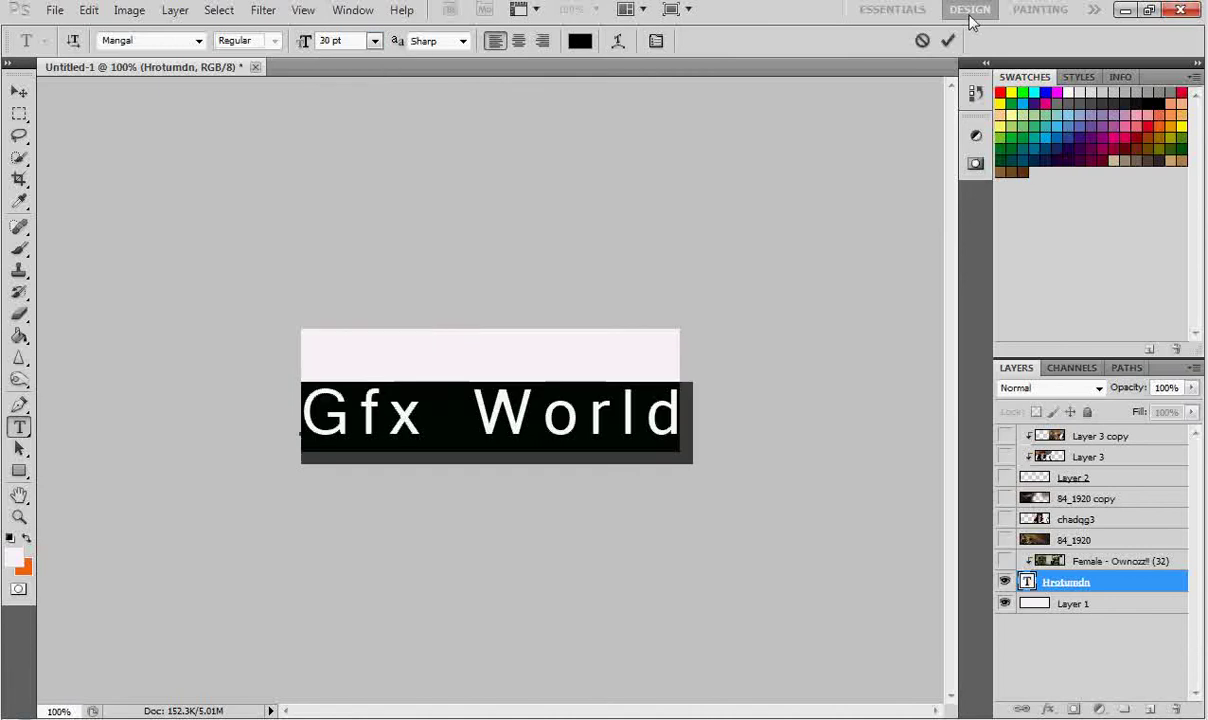
pyautogui.click(947, 40)
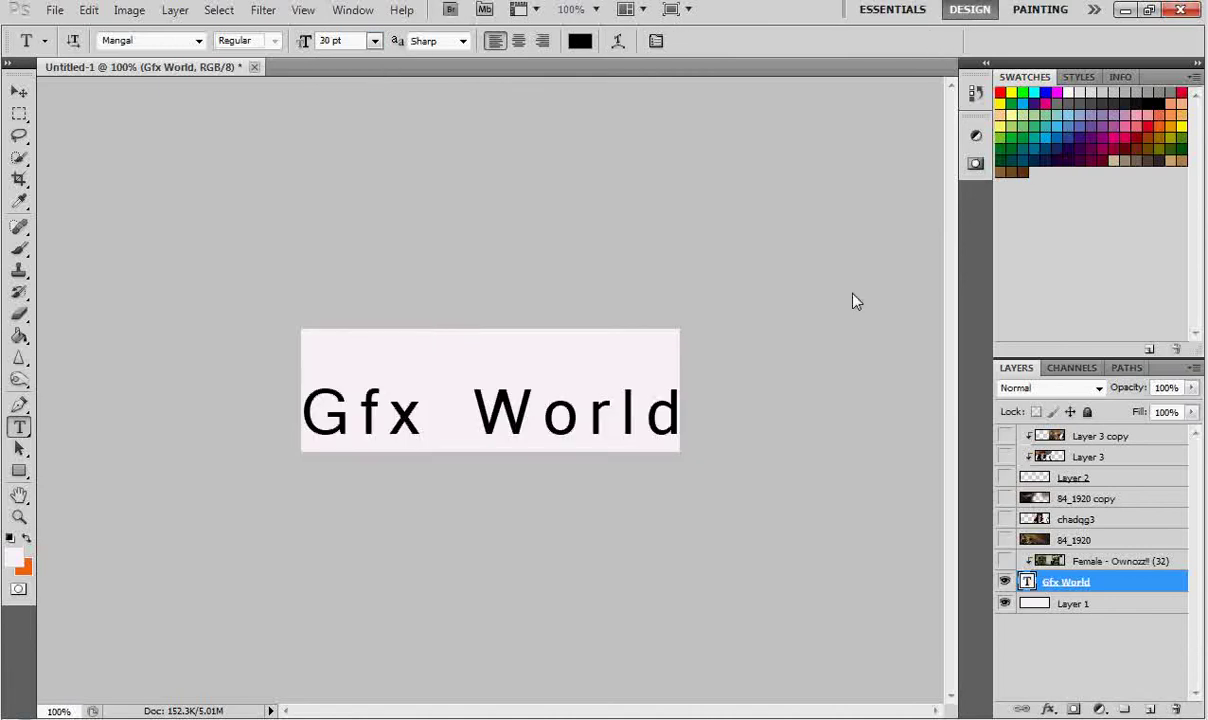
pyautogui.click(18, 92)
pyautogui.moveTo(580, 425); pyautogui.dragTo(583, 412)
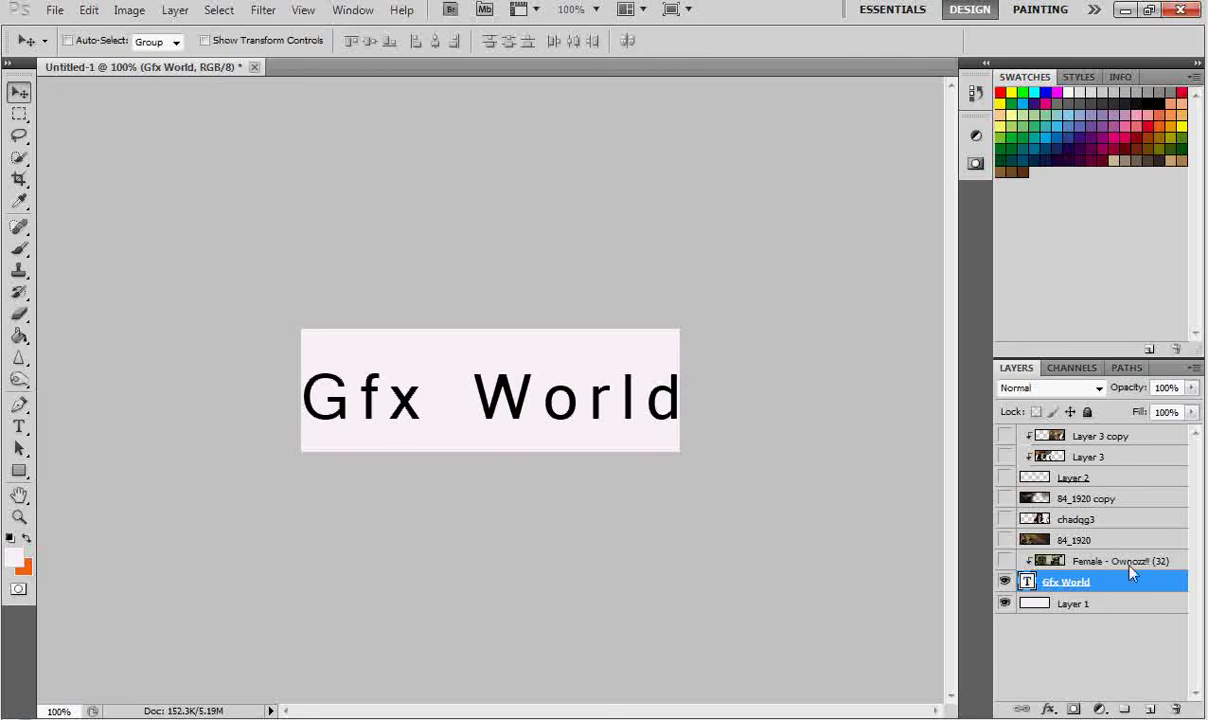
# Release the Female - Ownozz!! (32) photo's clipping mask and make the layer visible
pyautogui.rightClick(1065, 561)
pyautogui.click(990, 330)
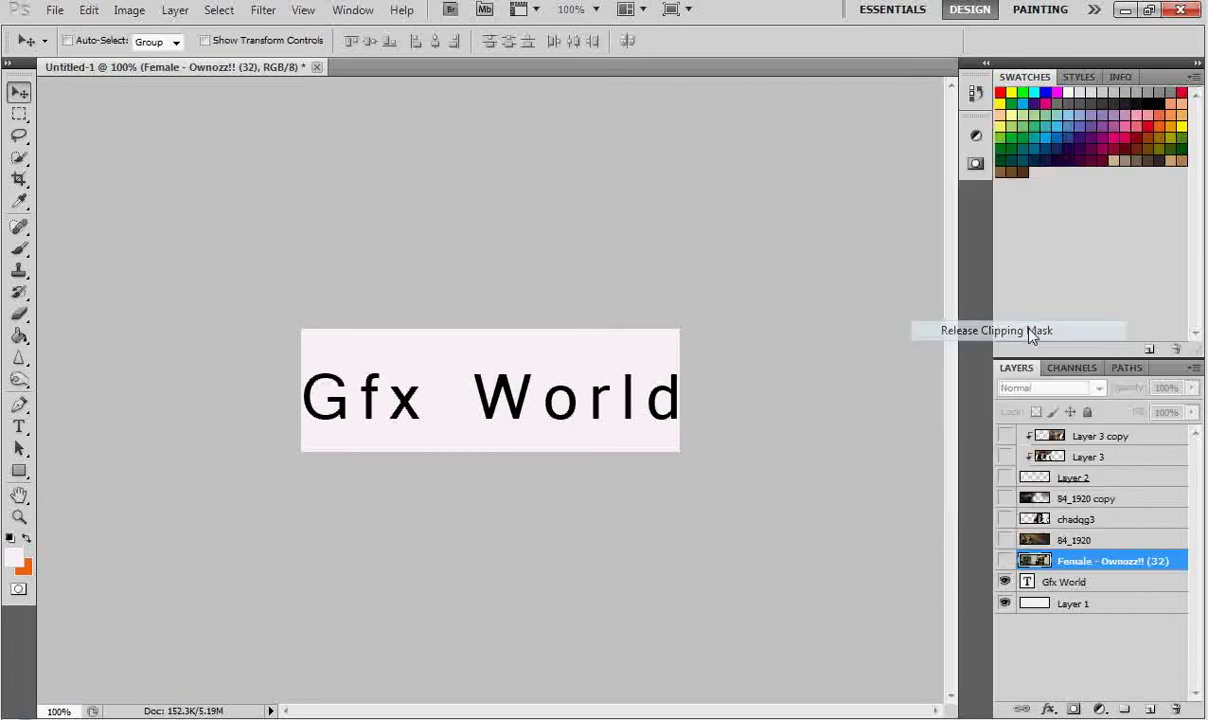
pyautogui.rightClick(1107, 566)
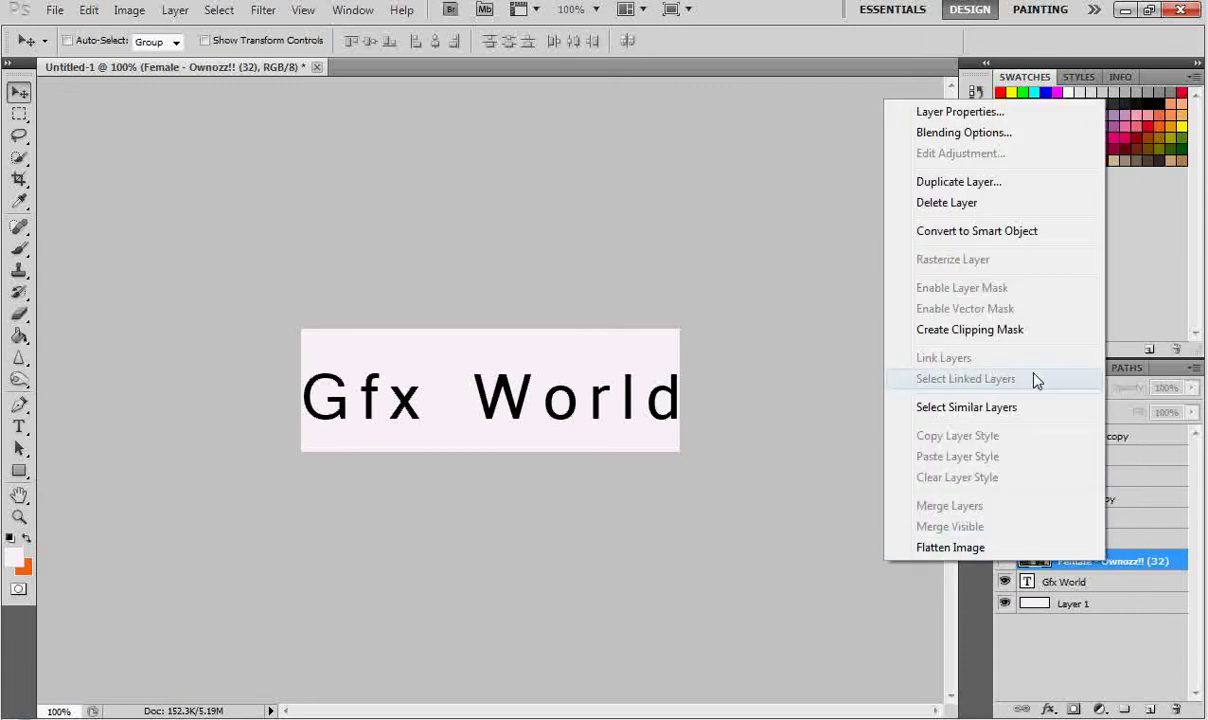
pyautogui.click(905, 635)
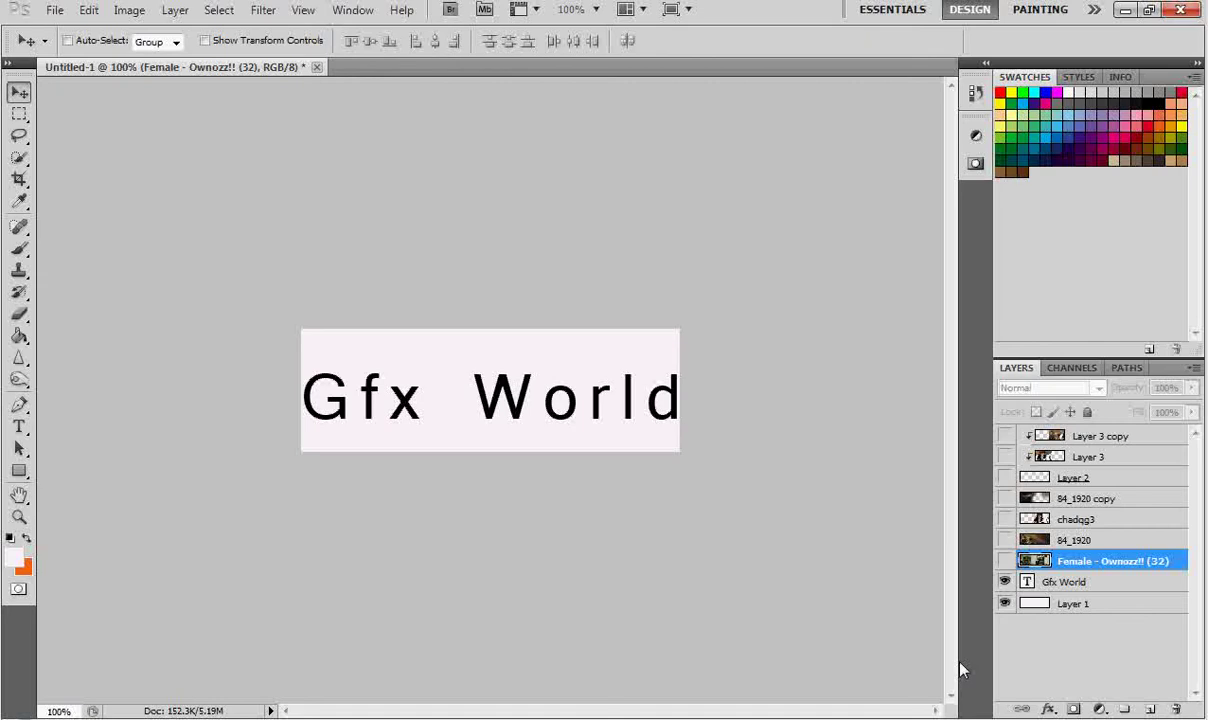
pyautogui.click(1005, 561)
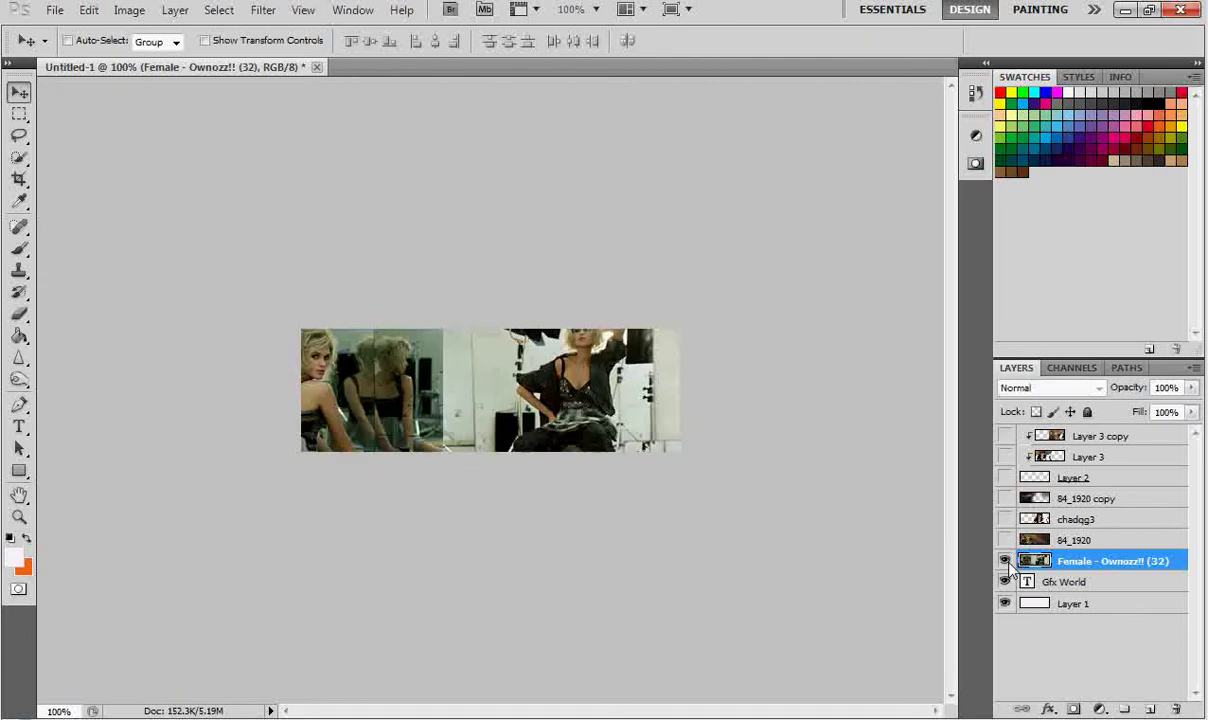
# Clip the Female - Ownozz!! (32) photo layer into the Gfx World text layer
pyautogui.rightClick(1103, 568)
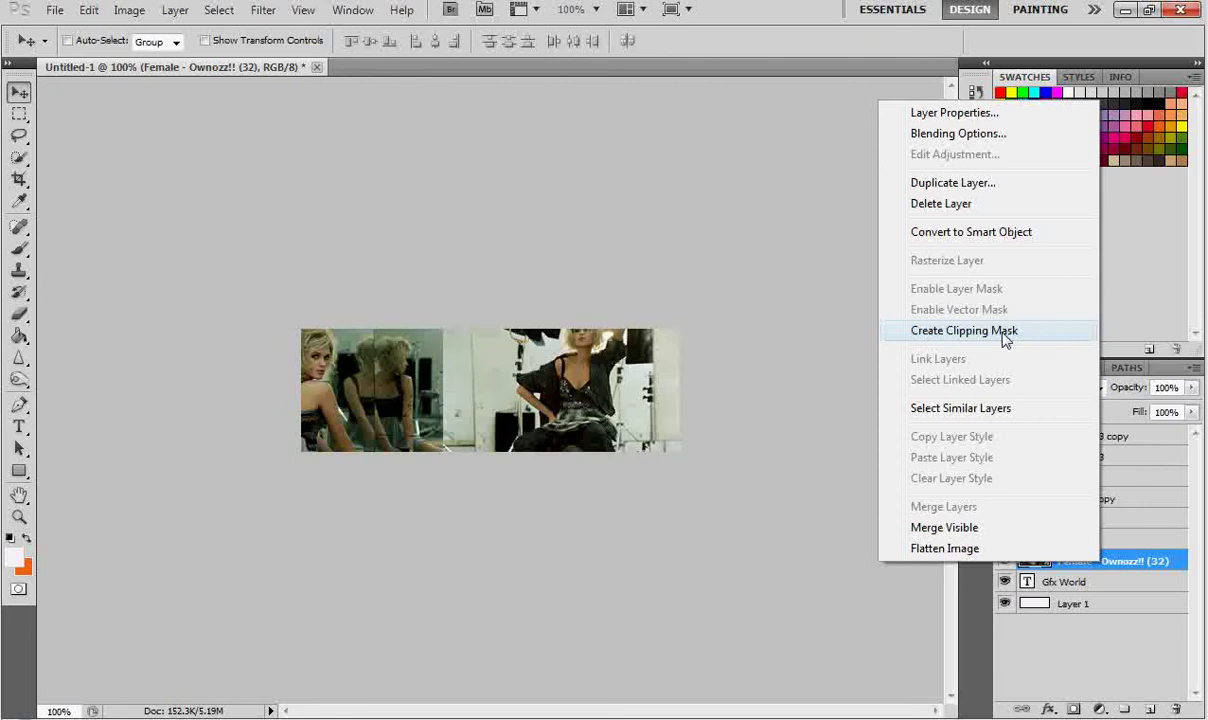
pyautogui.click(1070, 570)
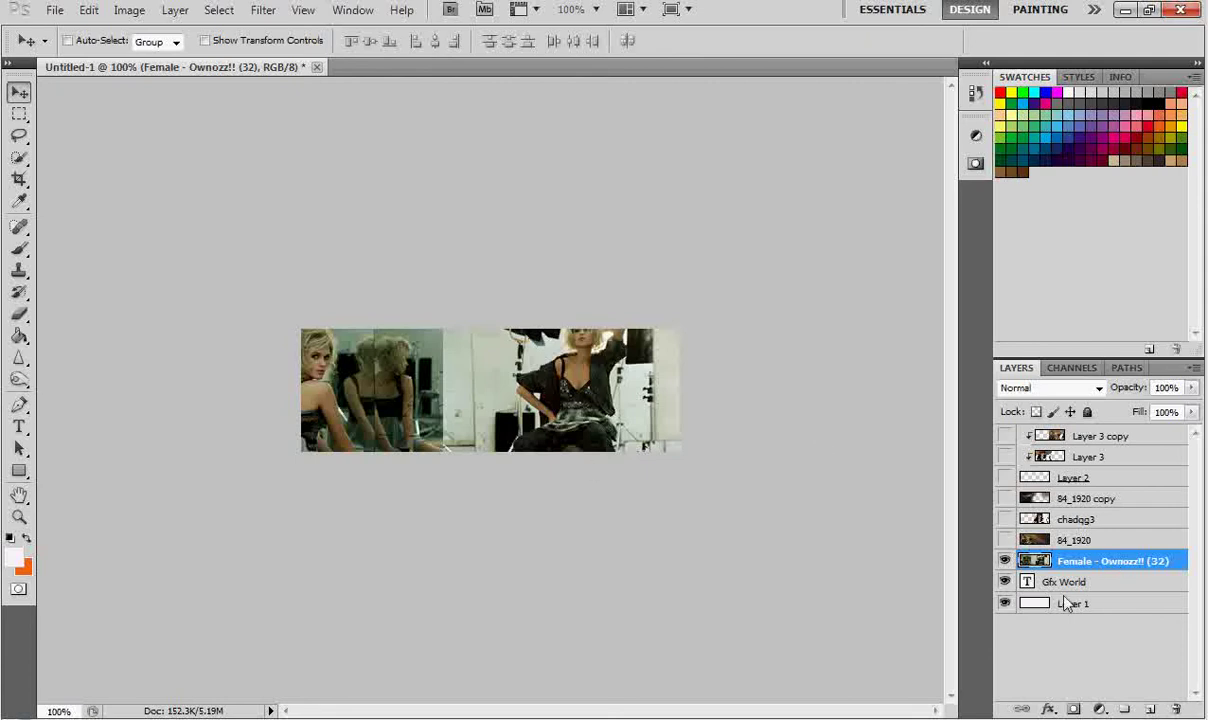
pyautogui.rightClick(1082, 560)
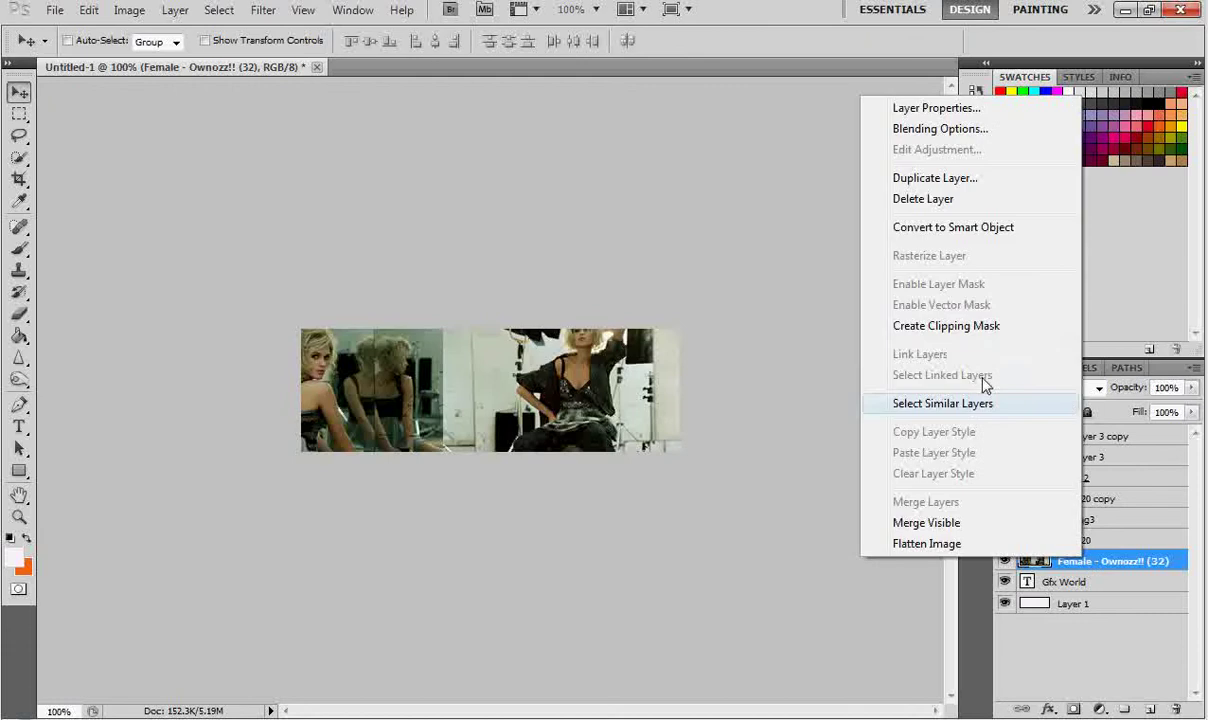
pyautogui.click(988, 331)
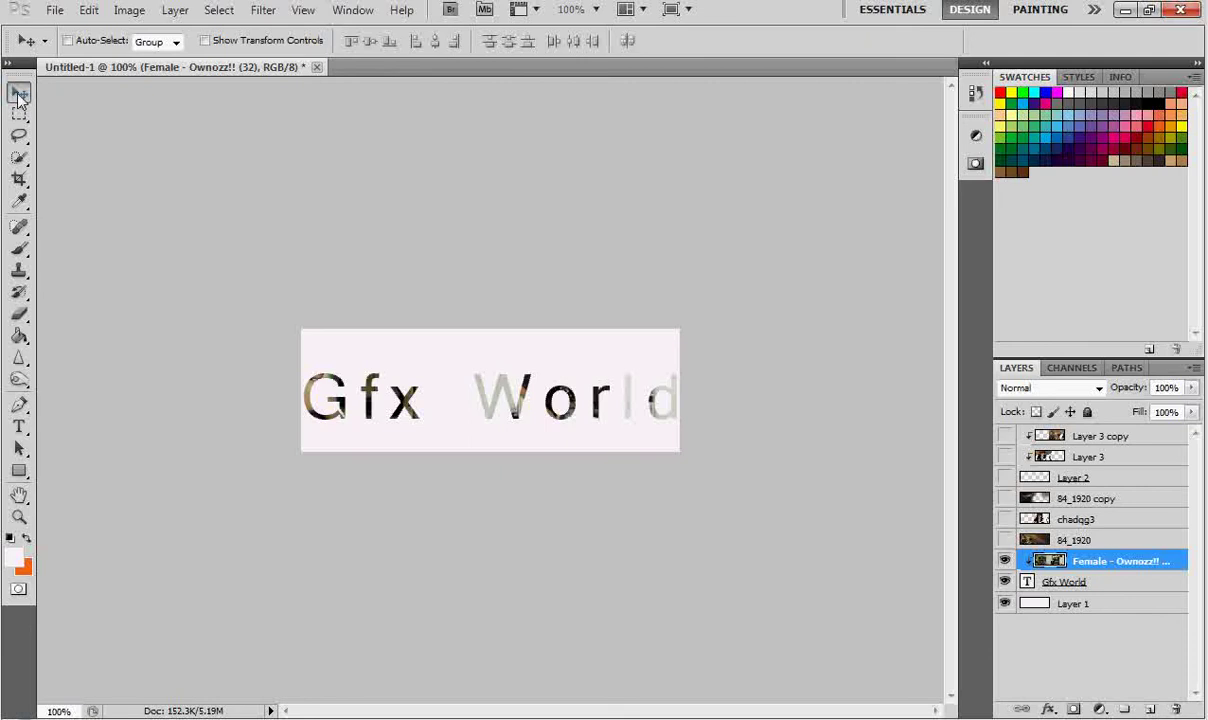
# Shift the clipped photo, then enlarge the Gfx World text to 60 pt
pyautogui.moveTo(643, 494); pyautogui.dragTo(337, 413)
pyautogui.click(1062, 582)
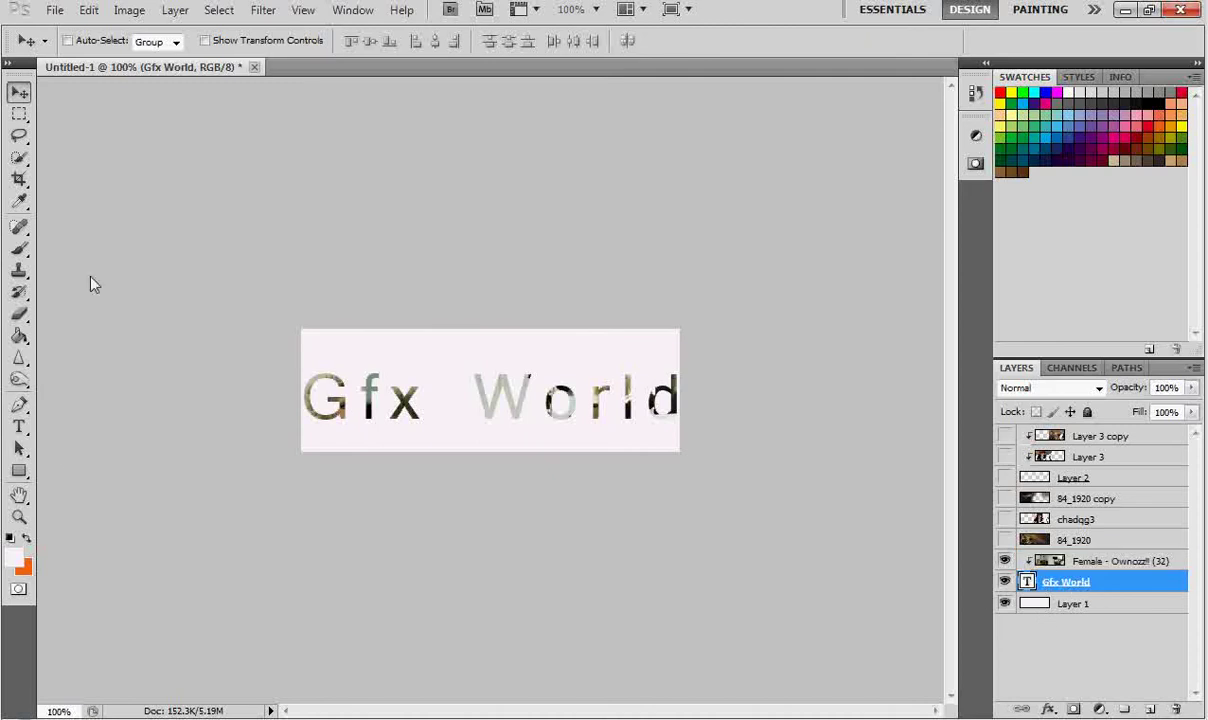
pyautogui.click(18, 427)
pyautogui.moveTo(306, 404); pyautogui.dragTo(760, 415)
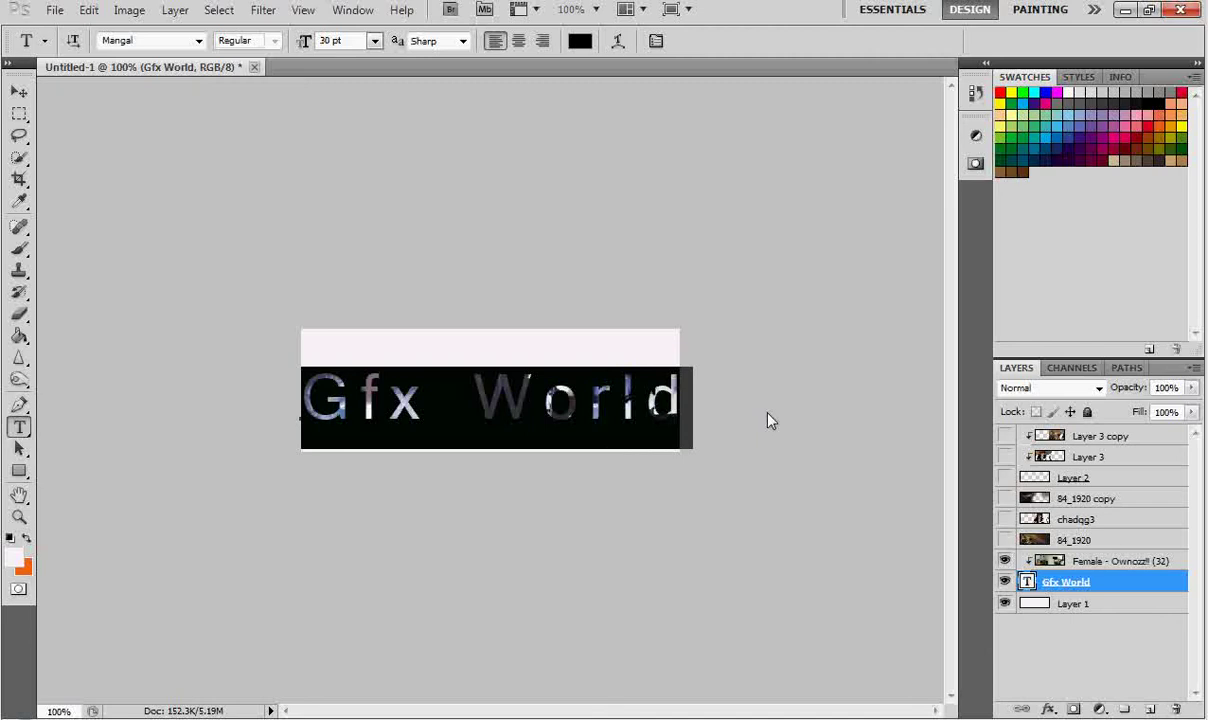
pyautogui.click(377, 46)
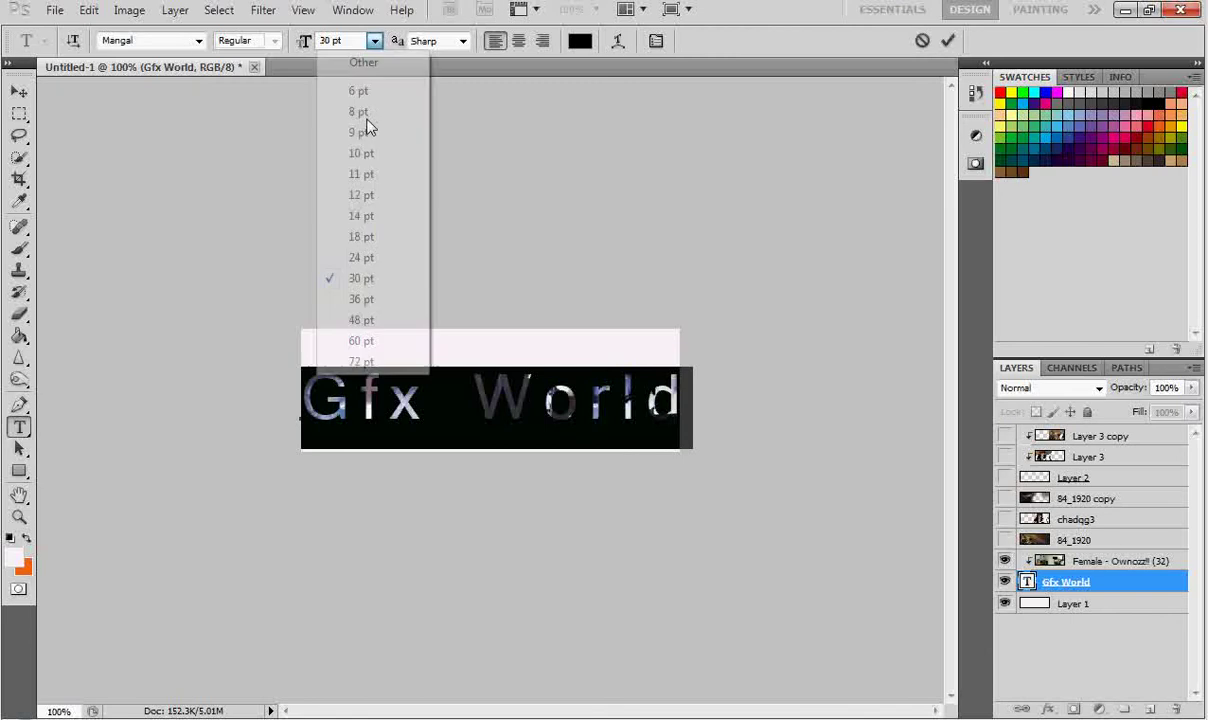
pyautogui.click(359, 337)
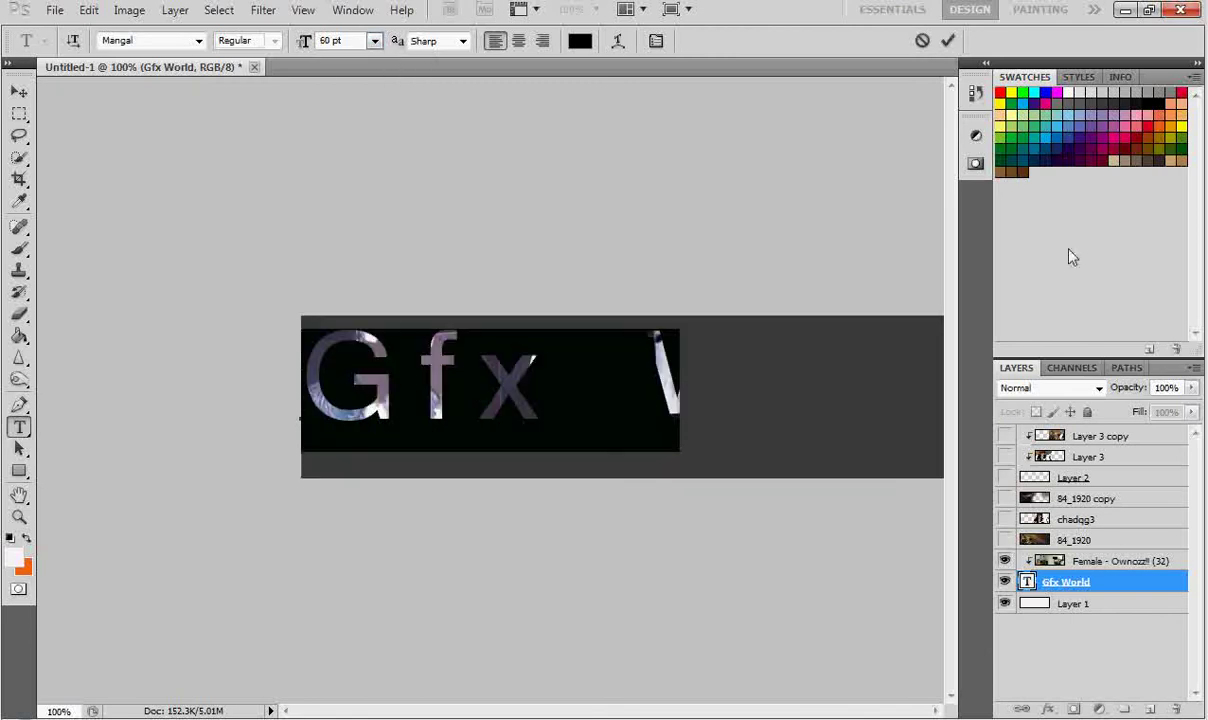
pyautogui.click(947, 40)
# Reposition the Female photo so a better part shows through the enlarged letters
pyautogui.click(1107, 566)
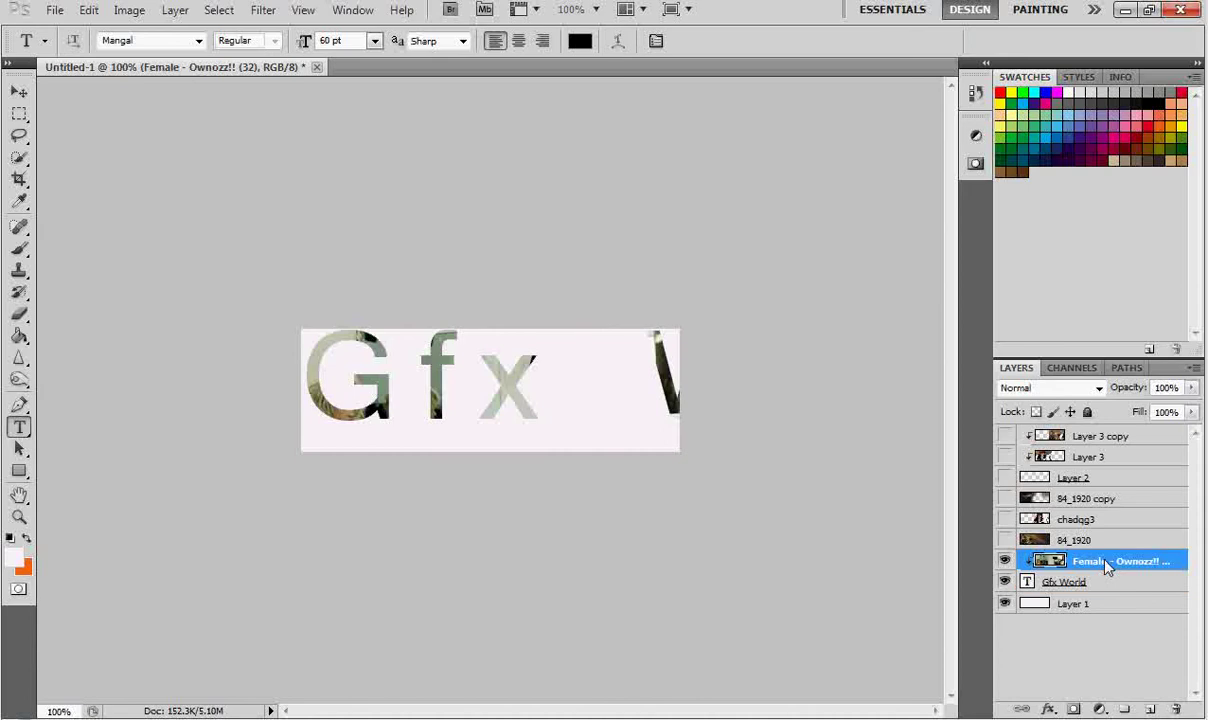
pyautogui.press('v')
pyautogui.moveTo(571, 408); pyautogui.dragTo(545, 361)
pyautogui.moveTo(313, 370); pyautogui.dragTo(545, 407)
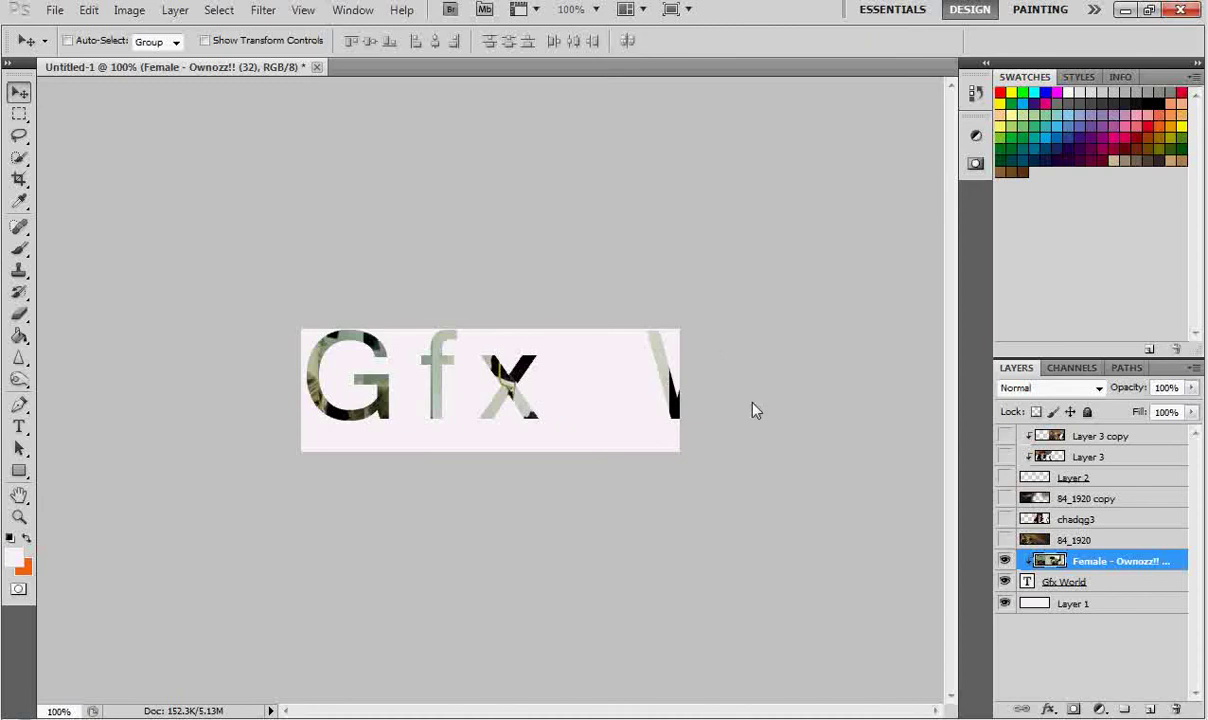
# Hide Female, Gfx World and Layer 1, and show the 84_1920 and chadqg3 layers
pyautogui.click(1004, 560)
pyautogui.click(1004, 581)
pyautogui.click(1004, 605)
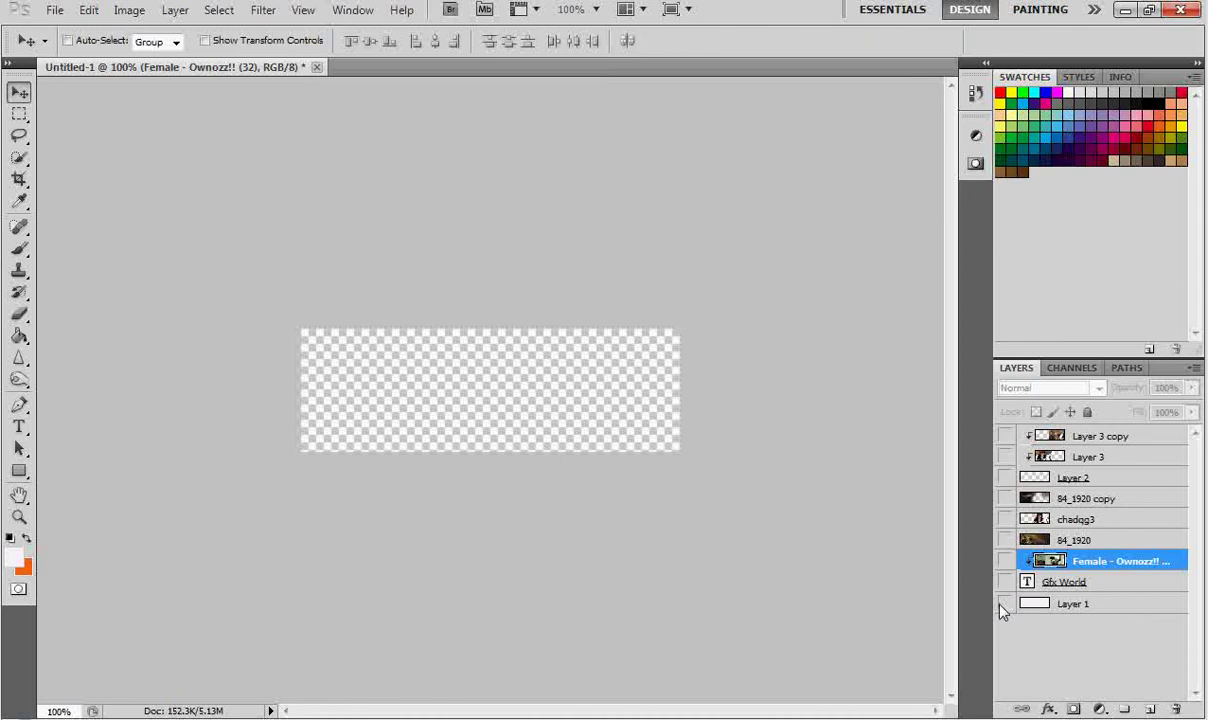
pyautogui.click(1032, 541)
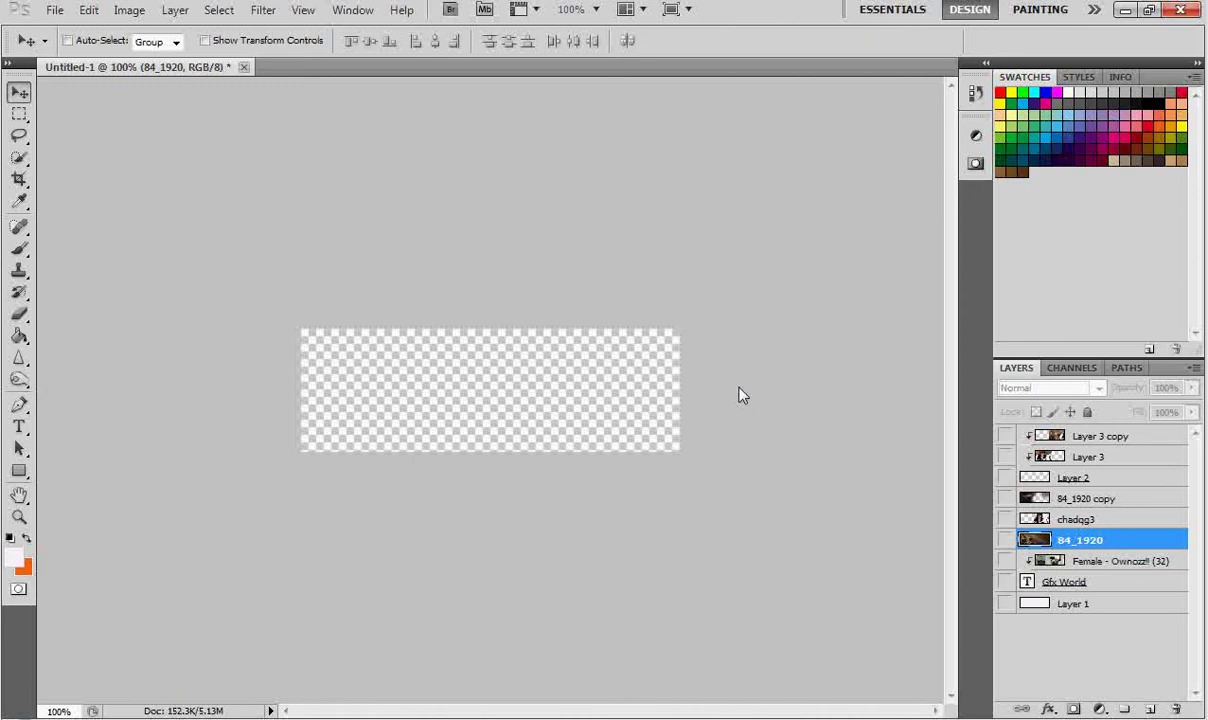
pyautogui.click(1004, 540)
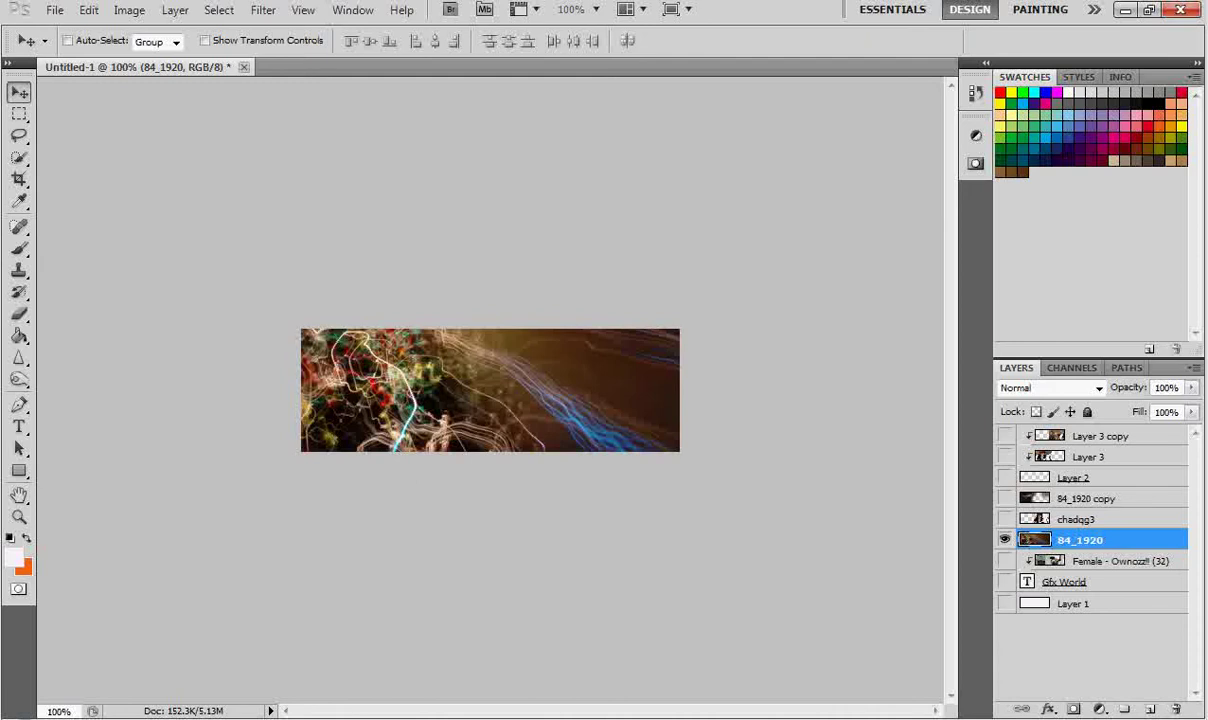
pyautogui.click(1005, 519)
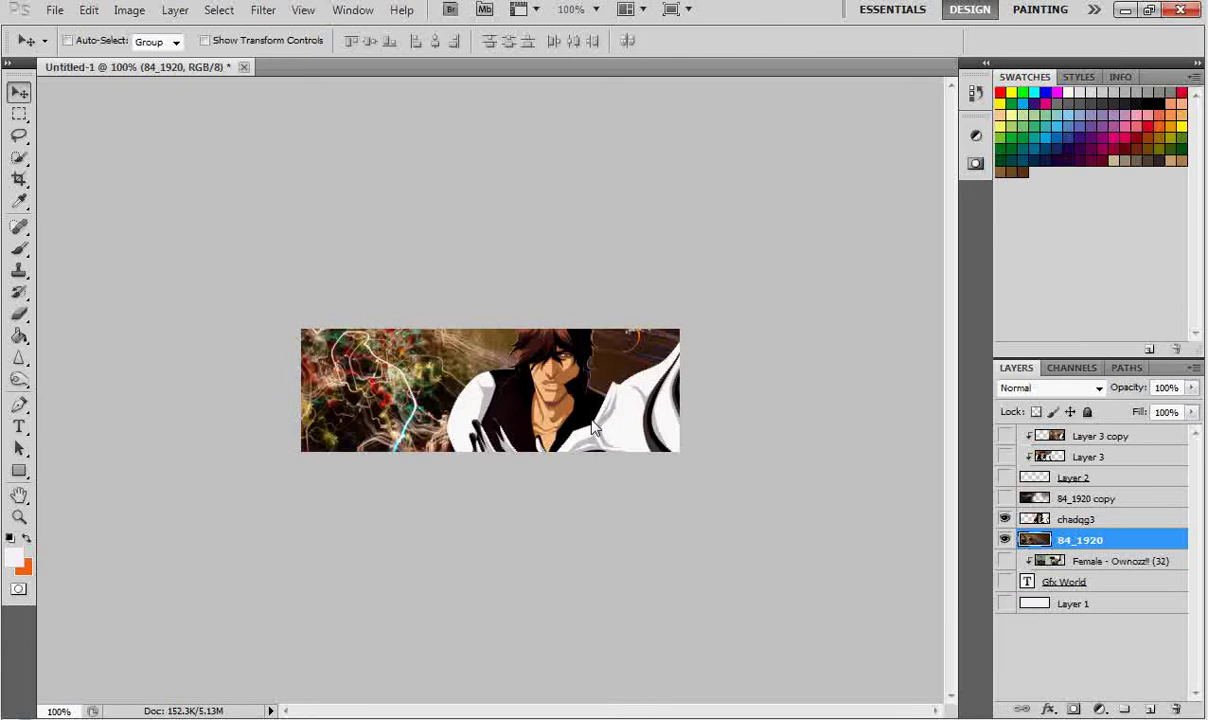
# Erase the chadqg3 top-right corner and white area left of the face, then show 84_1920 copy
pyautogui.click(19, 313)
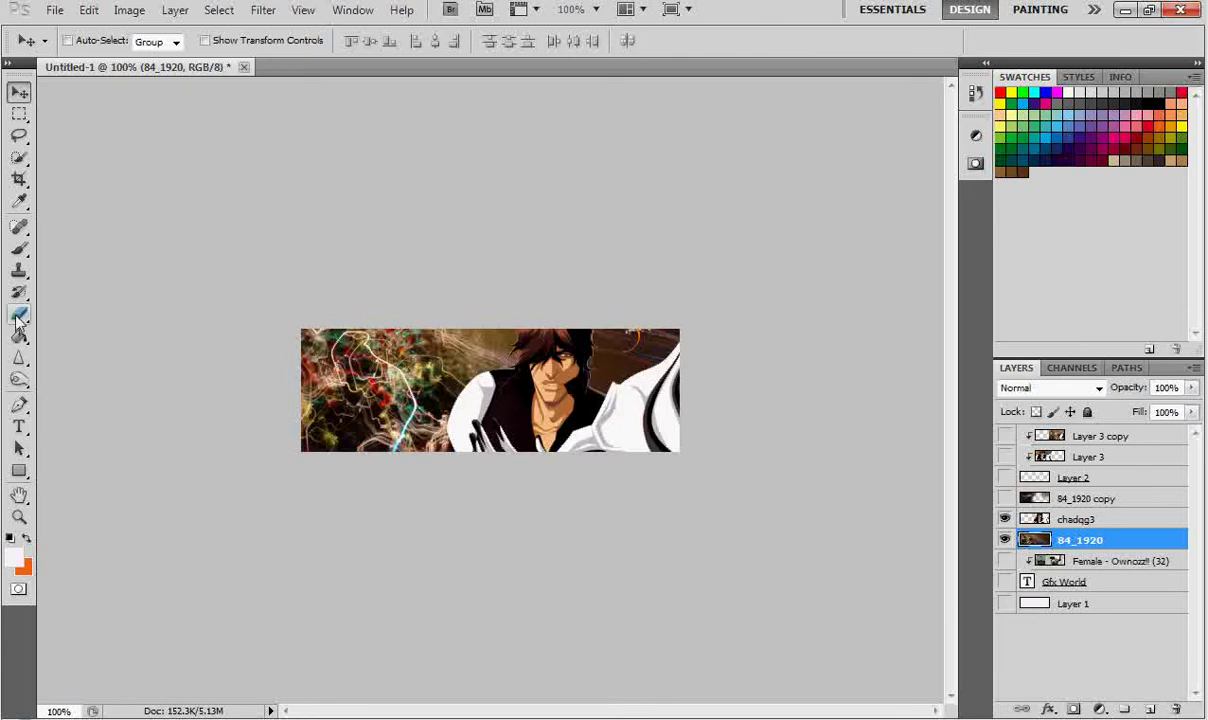
pyautogui.click(632, 336)
pyautogui.moveTo(632, 342); pyautogui.dragTo(638, 354)
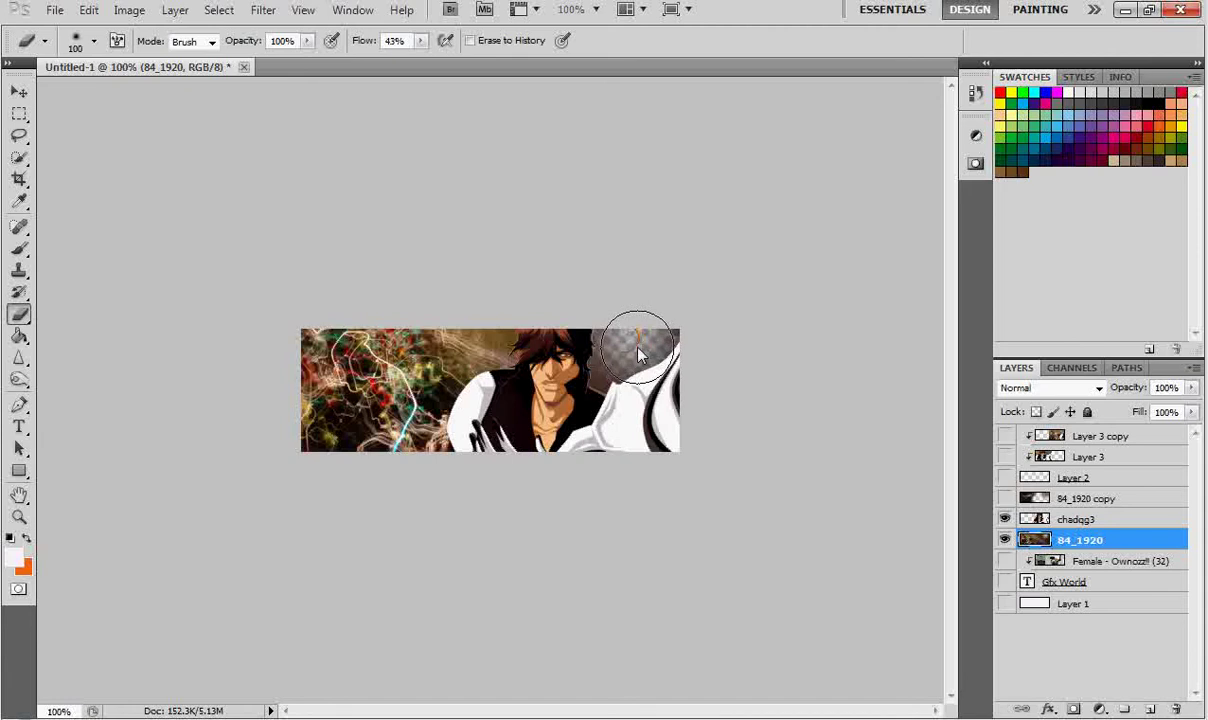
pyautogui.hotkey('ctrl', 'z')
pyautogui.click(1088, 521)
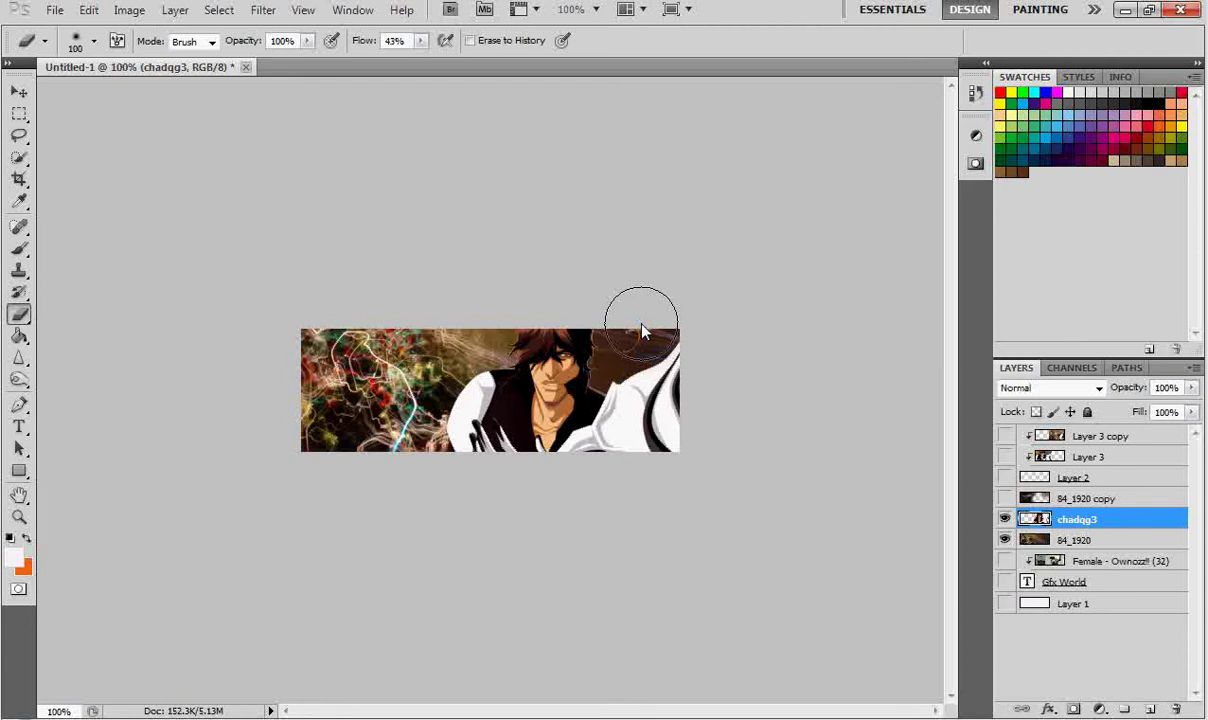
pyautogui.click(641, 330)
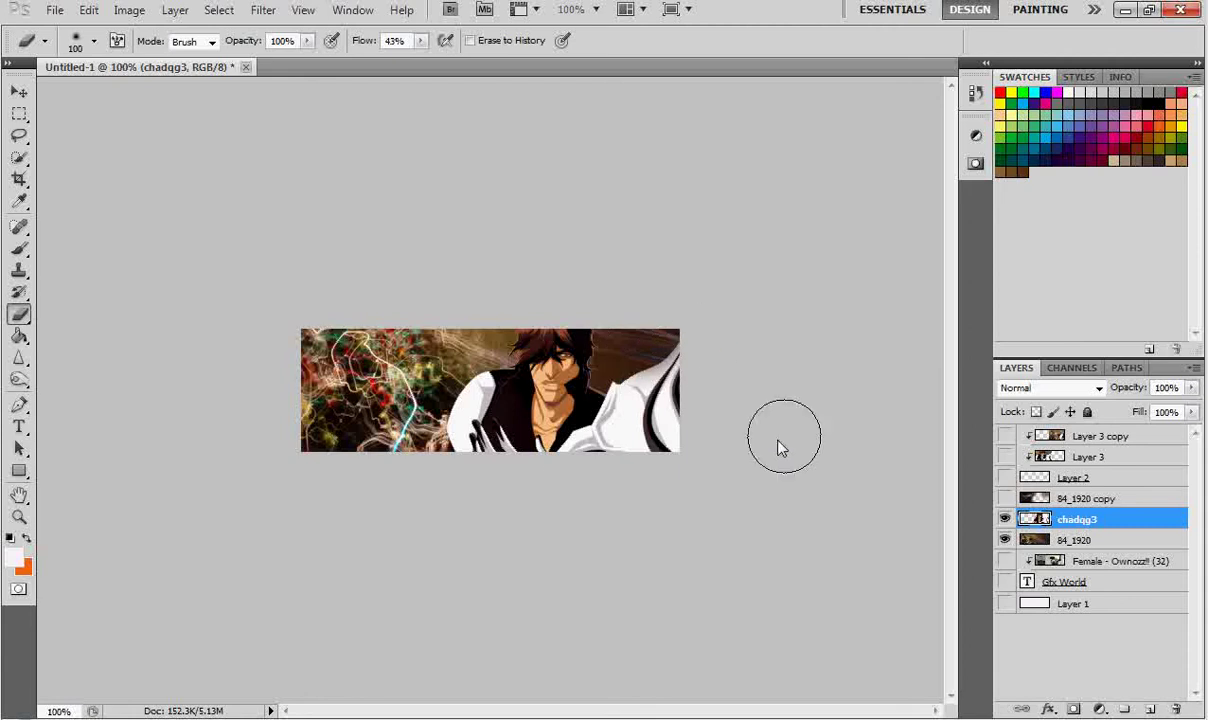
pyautogui.moveTo(380, 425)
pyautogui.mouseDown()
pyautogui.moveTo(487, 403)
pyautogui.moveTo(420, 370)
pyautogui.moveTo(564, 418)
pyautogui.moveTo(525, 345)
pyautogui.moveTo(557, 378)
pyautogui.mouseUp()
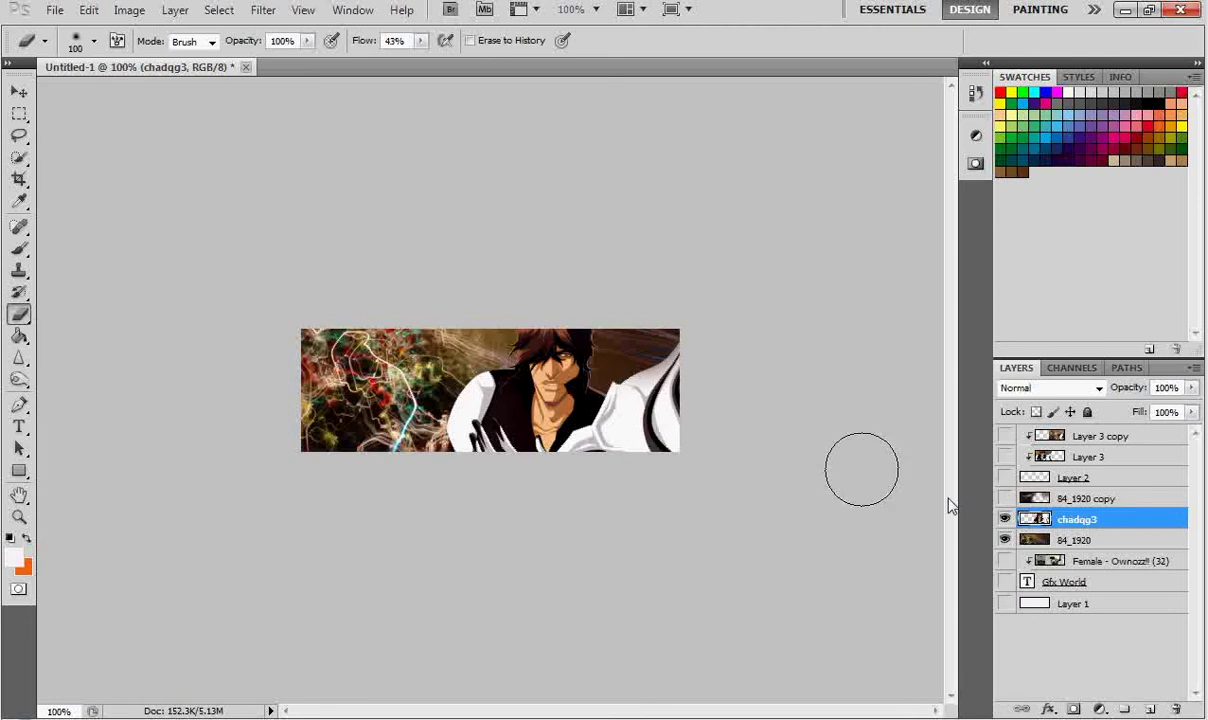
pyautogui.click(1006, 499)
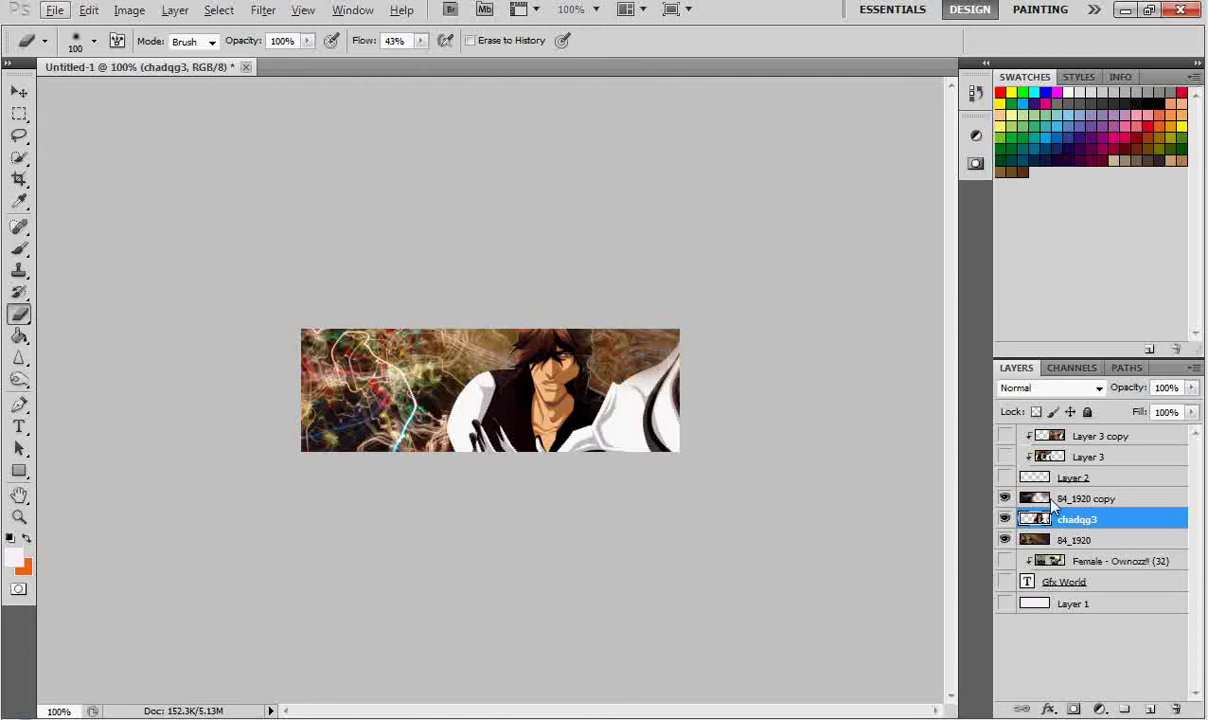
# Release Layer 3 from its clipping mask
pyautogui.rightClick(1089, 457)
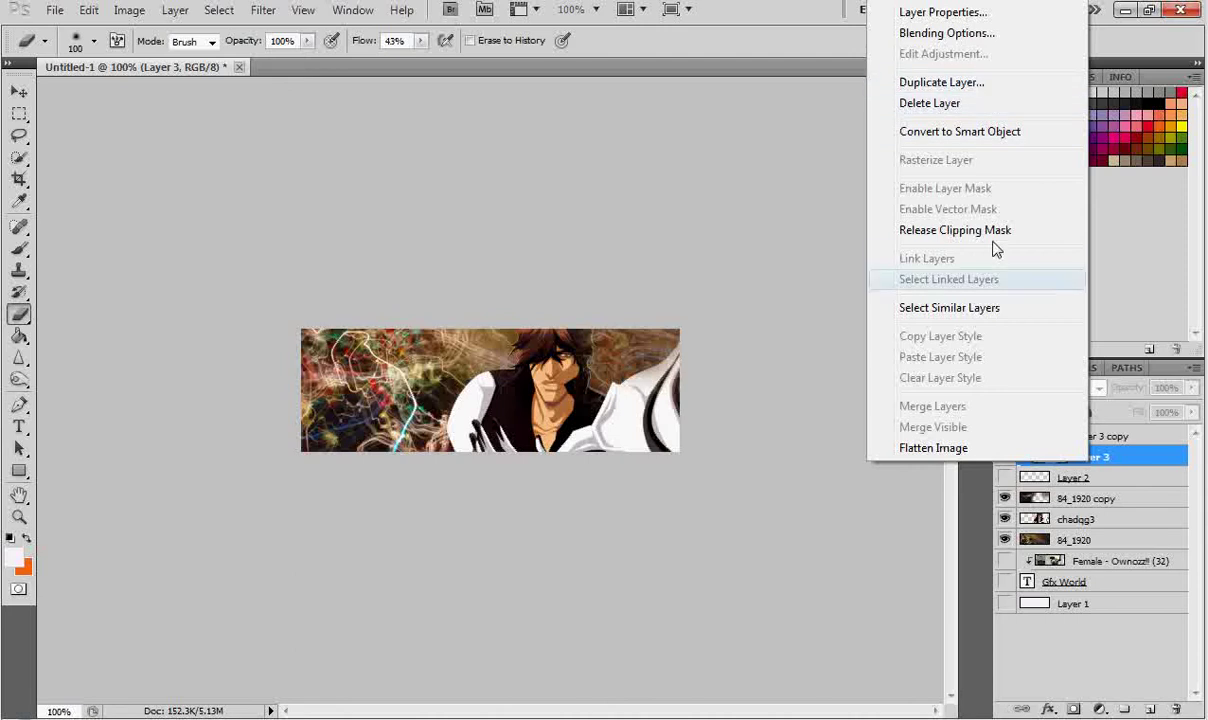
pyautogui.click(925, 230)
pyautogui.rightClick(1091, 436)
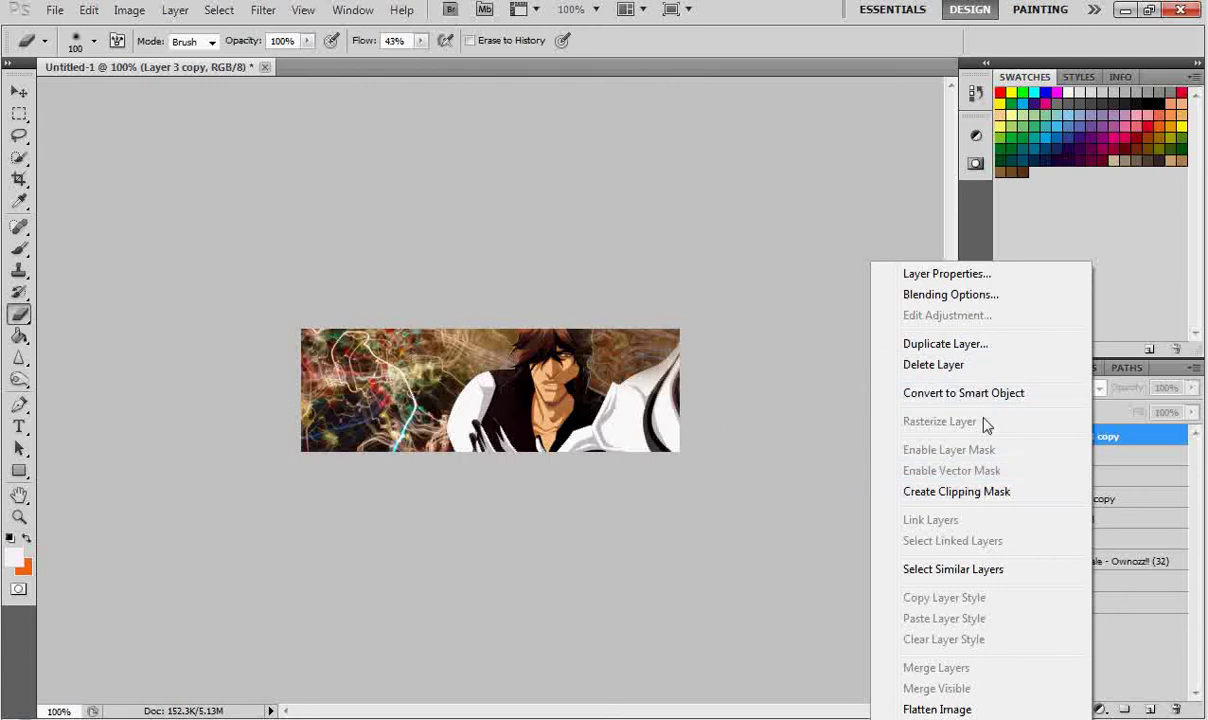
pyautogui.click(1188, 470)
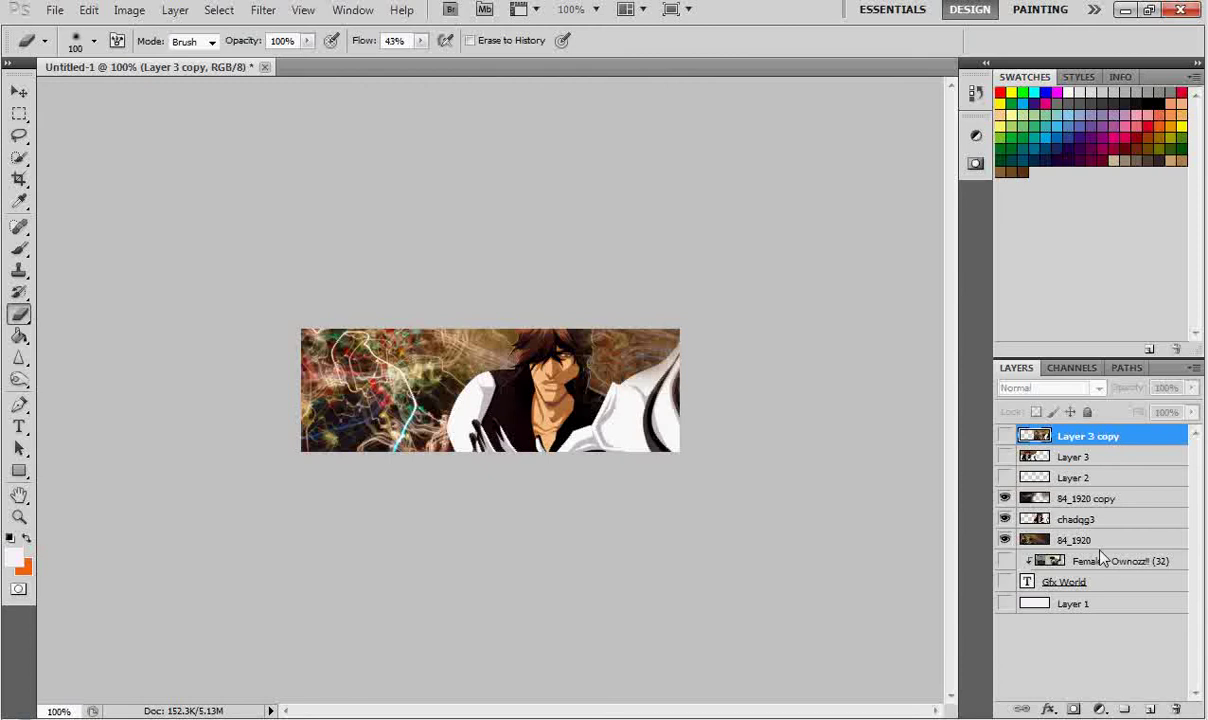
# Show the Layer 2 sparkles and erase some on the banner's left side
pyautogui.click(1018, 482)
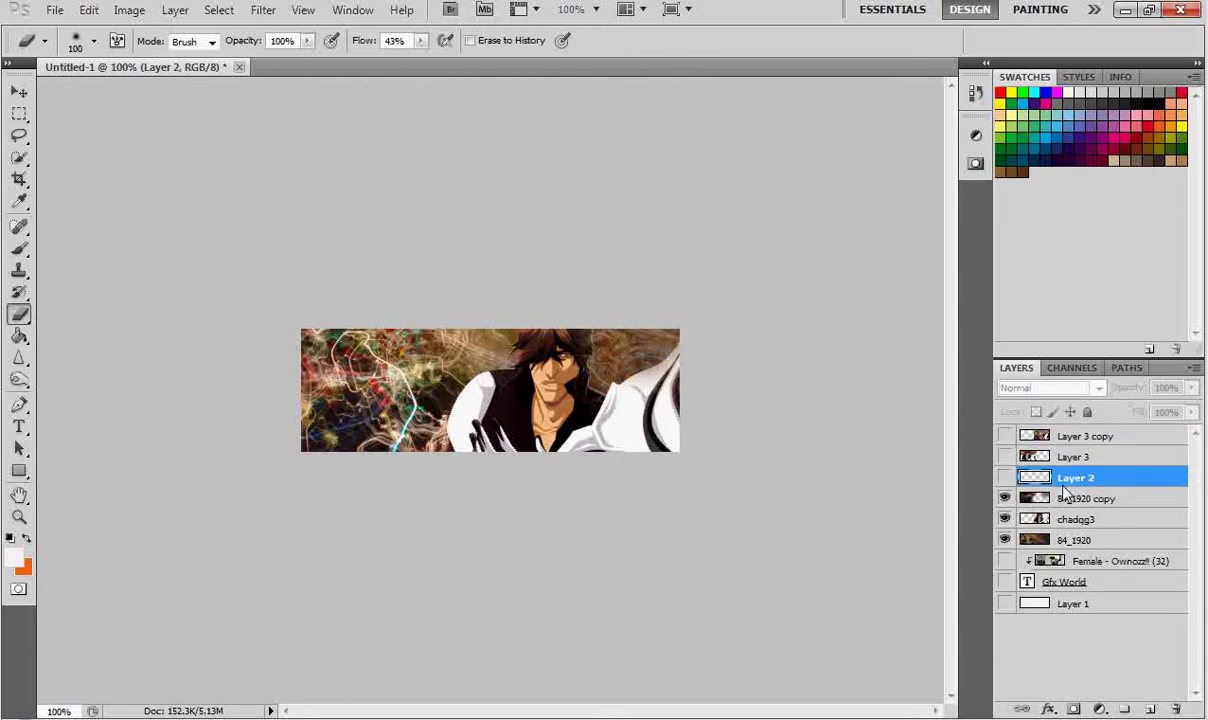
pyautogui.click(1005, 477)
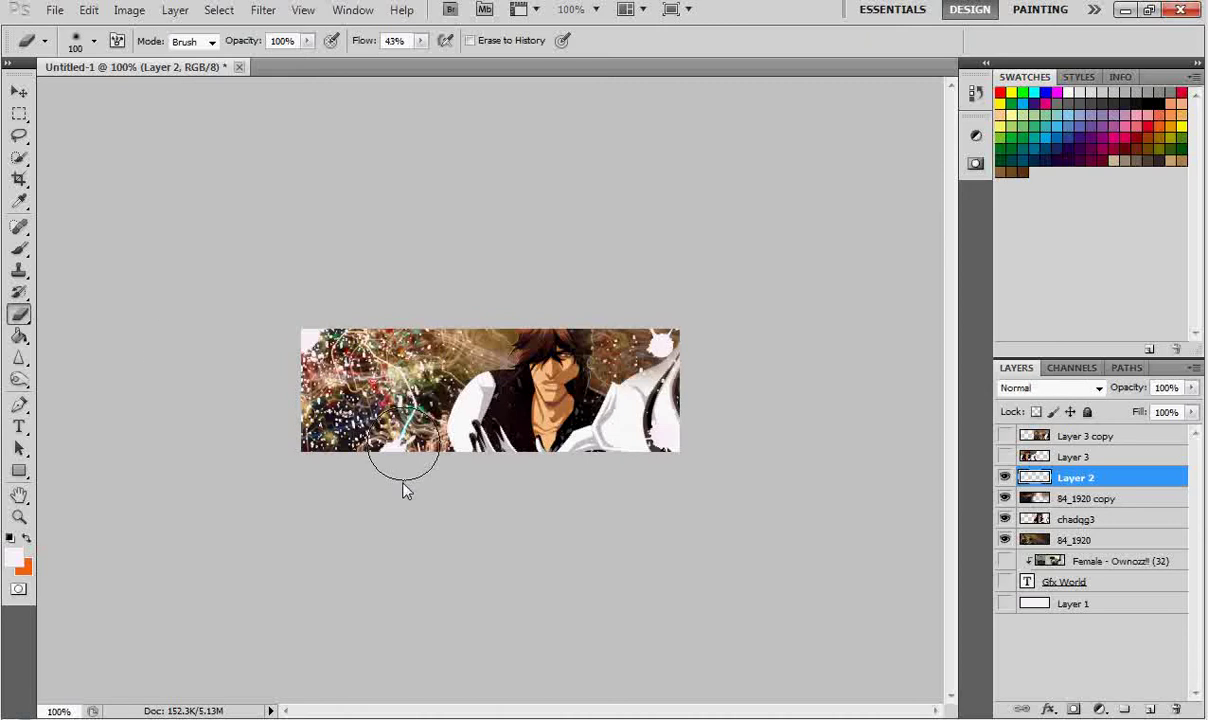
pyautogui.moveTo(345, 466); pyautogui.dragTo(372, 400)
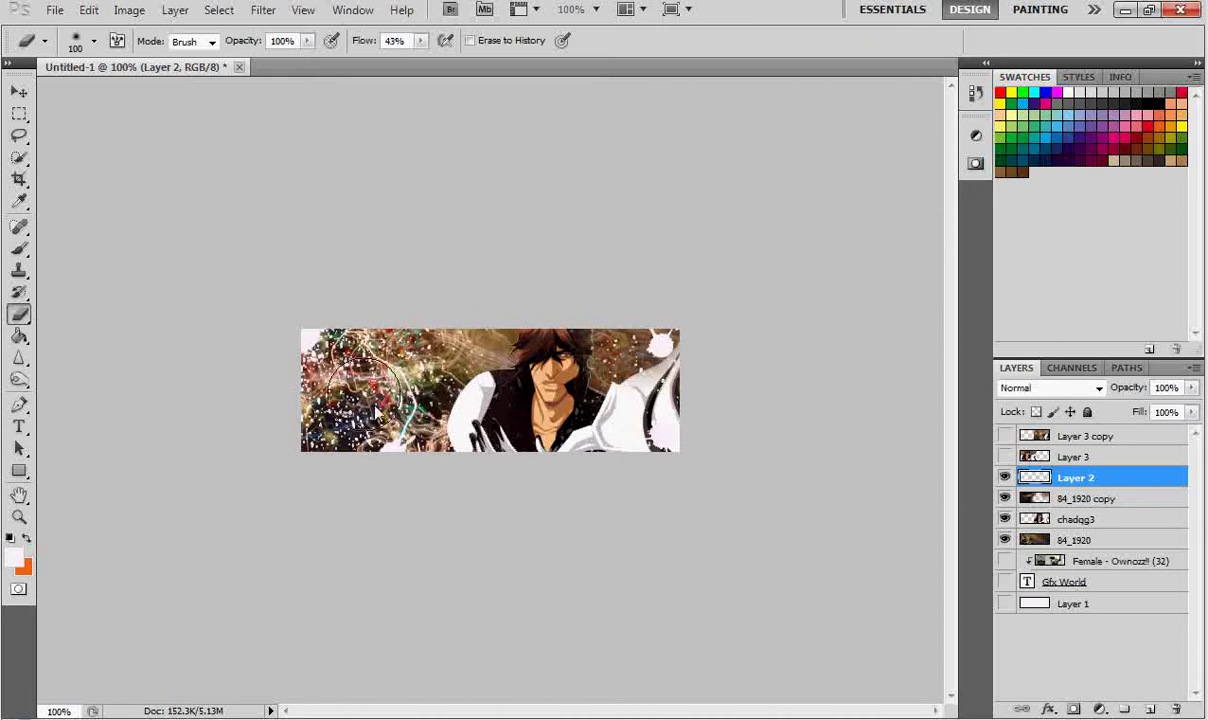
pyautogui.click(19, 249)
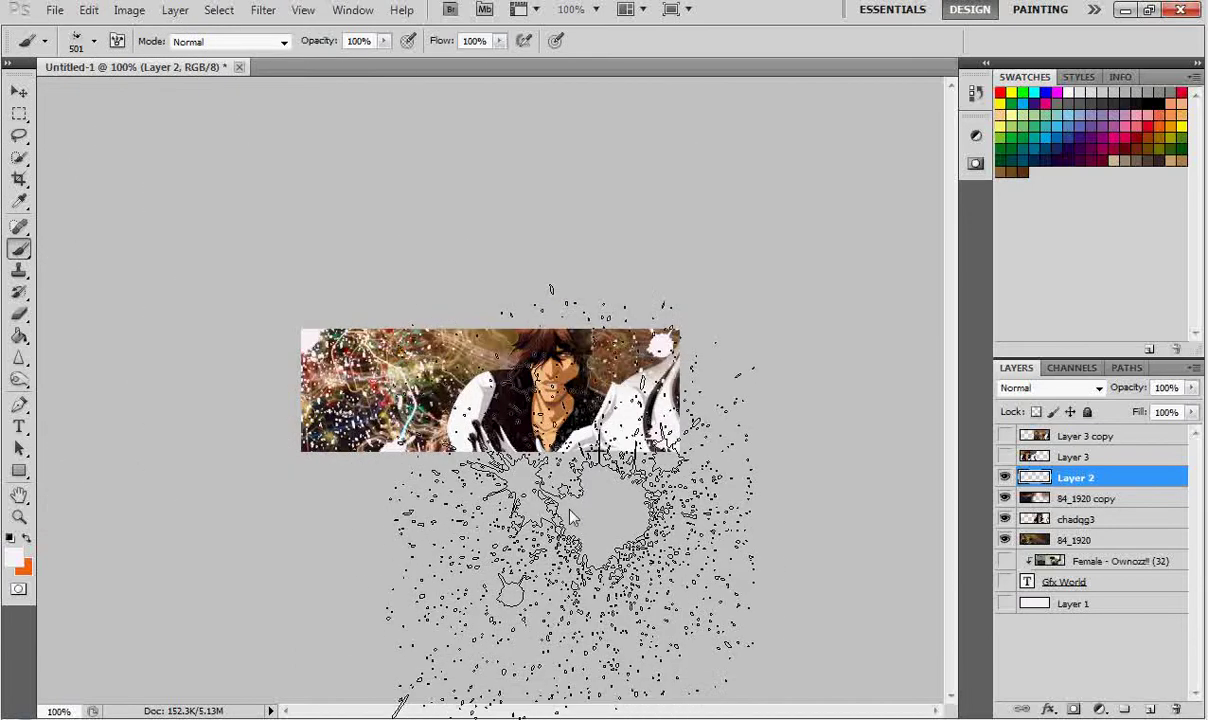
# Show Layer 3, clip it into the splatter layer below, and reposition its image
pyautogui.click(1004, 456)
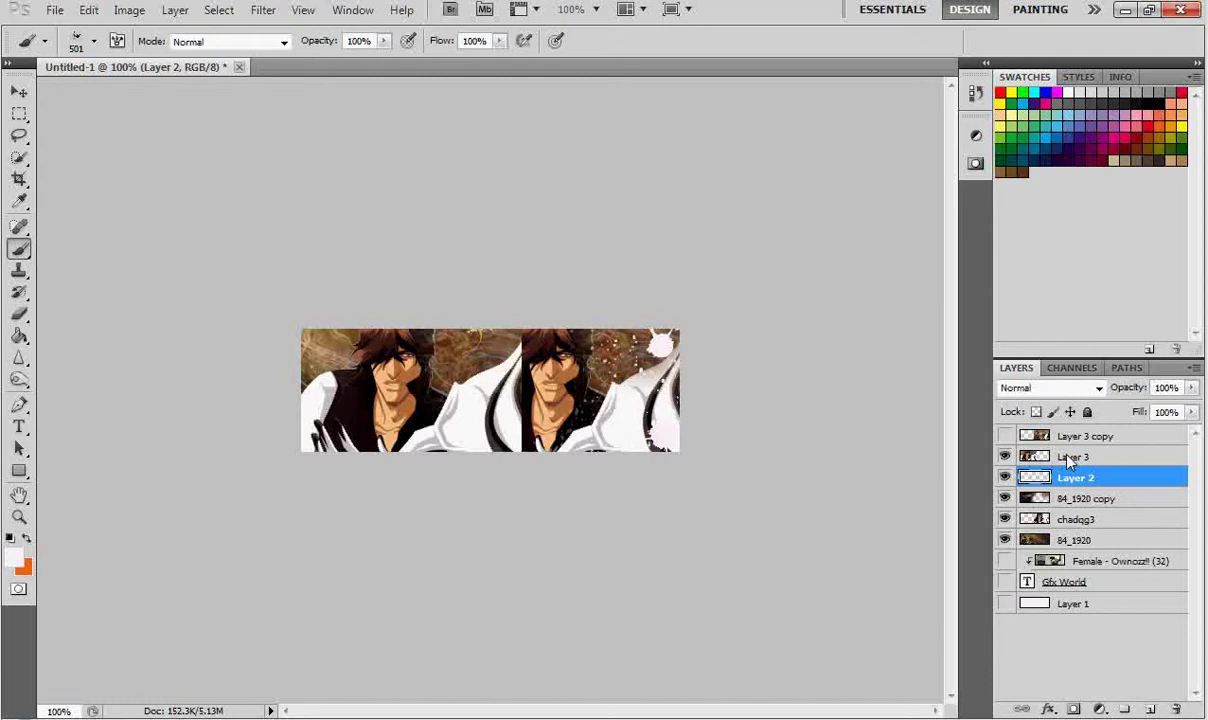
pyautogui.click(1034, 456)
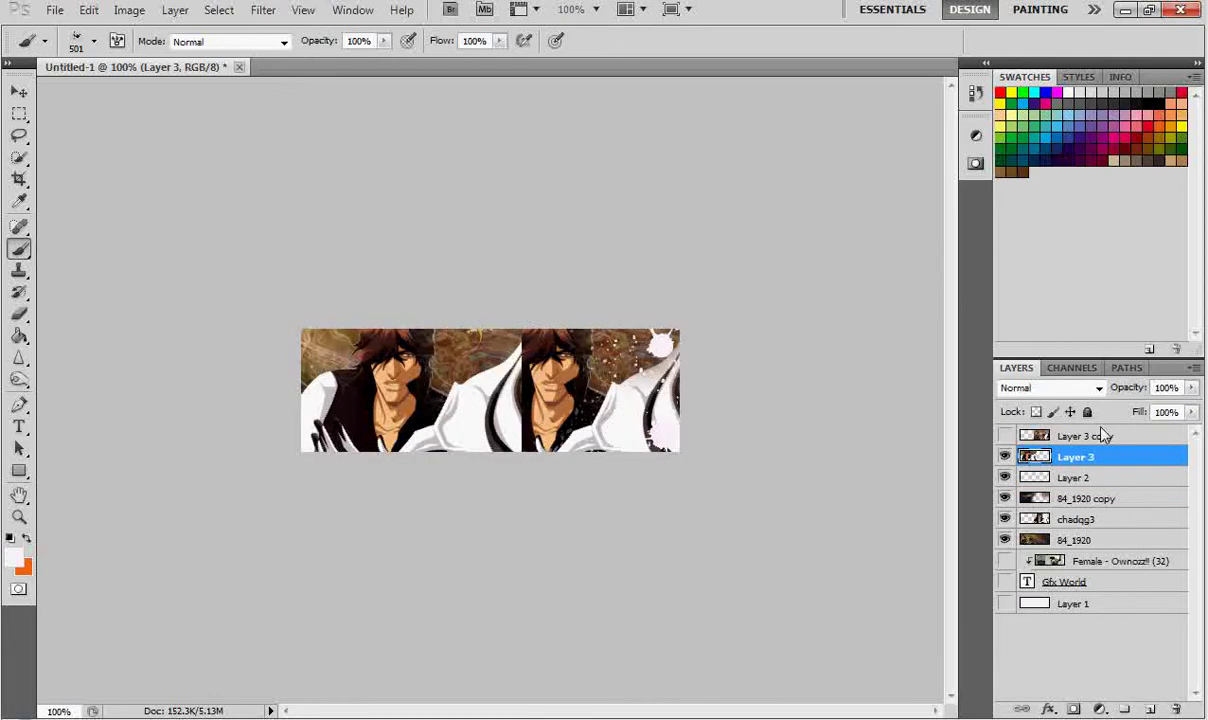
pyautogui.rightClick(1090, 466)
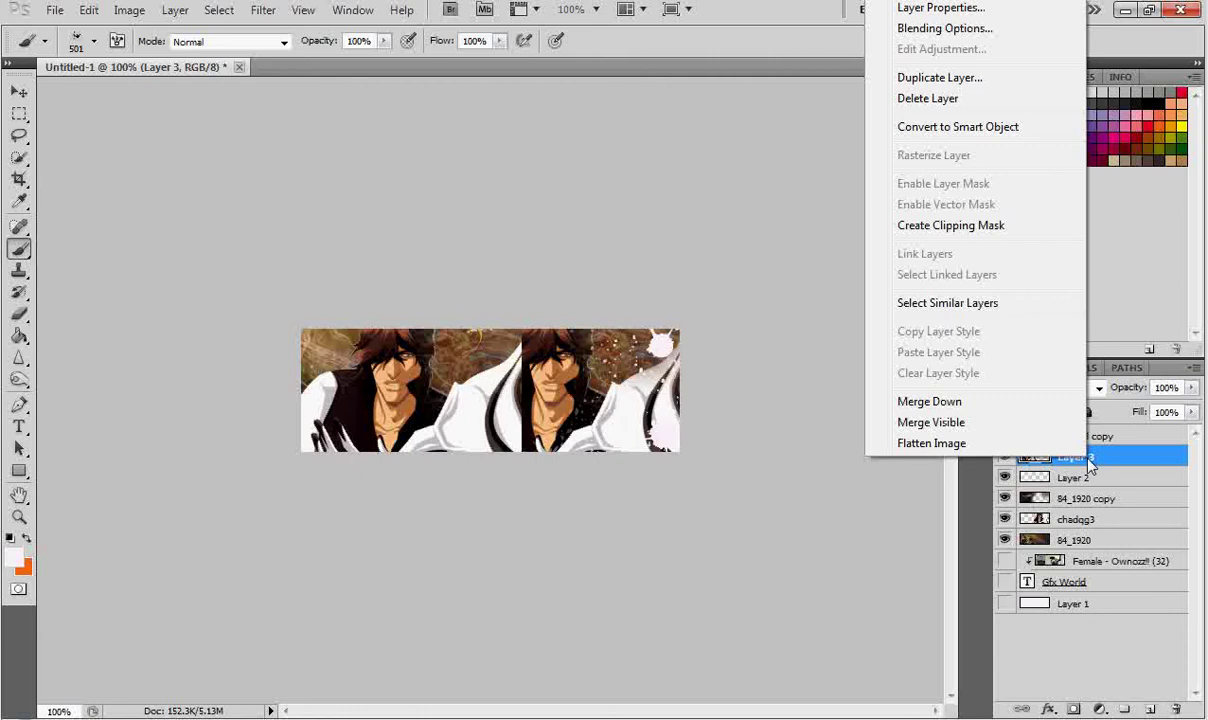
pyautogui.click(968, 226)
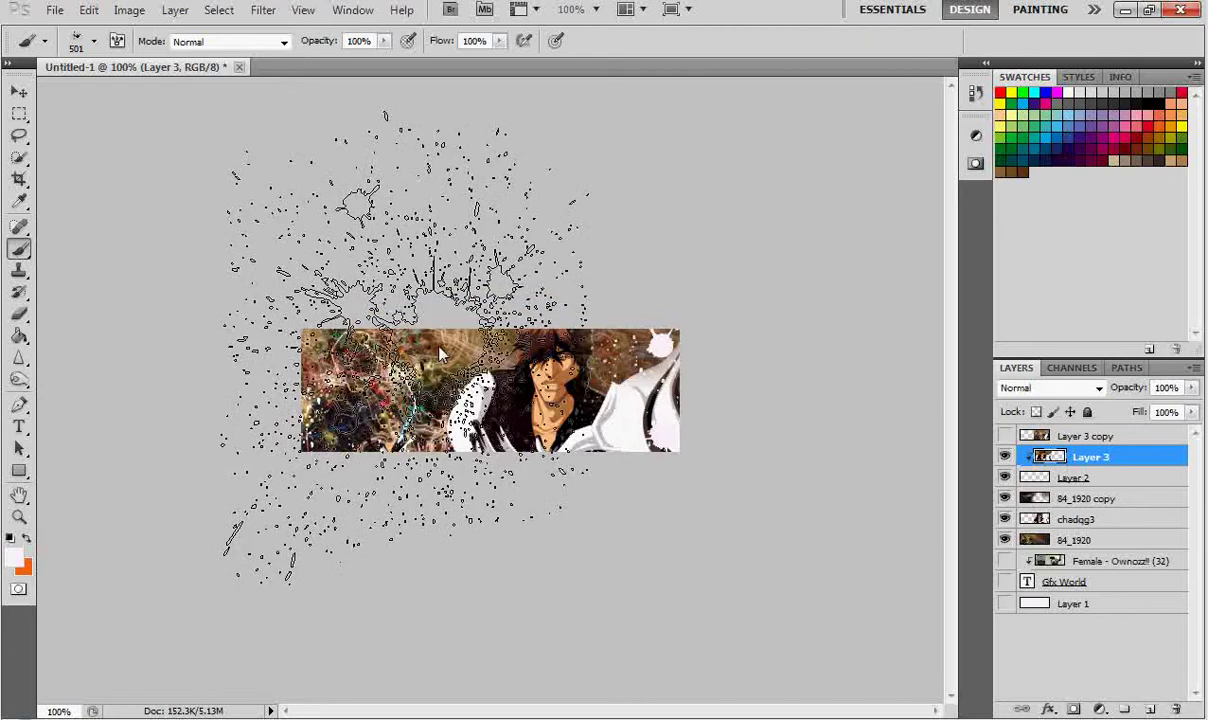
pyautogui.press('v')
pyautogui.moveTo(350, 390); pyautogui.dragTo(400, 372)
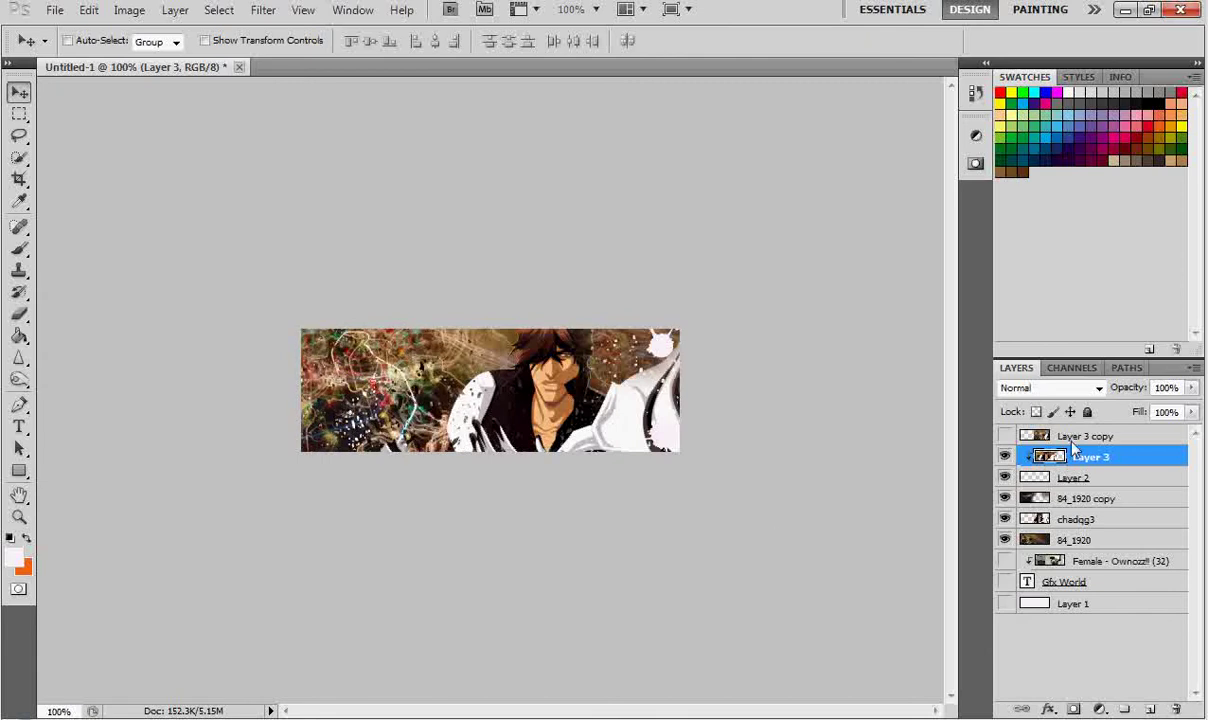
# Show Layer 3 copy, clip it into Layer 3, and shift it so splatter shows at the right end
pyautogui.click(1075, 440)
pyautogui.click(1004, 436)
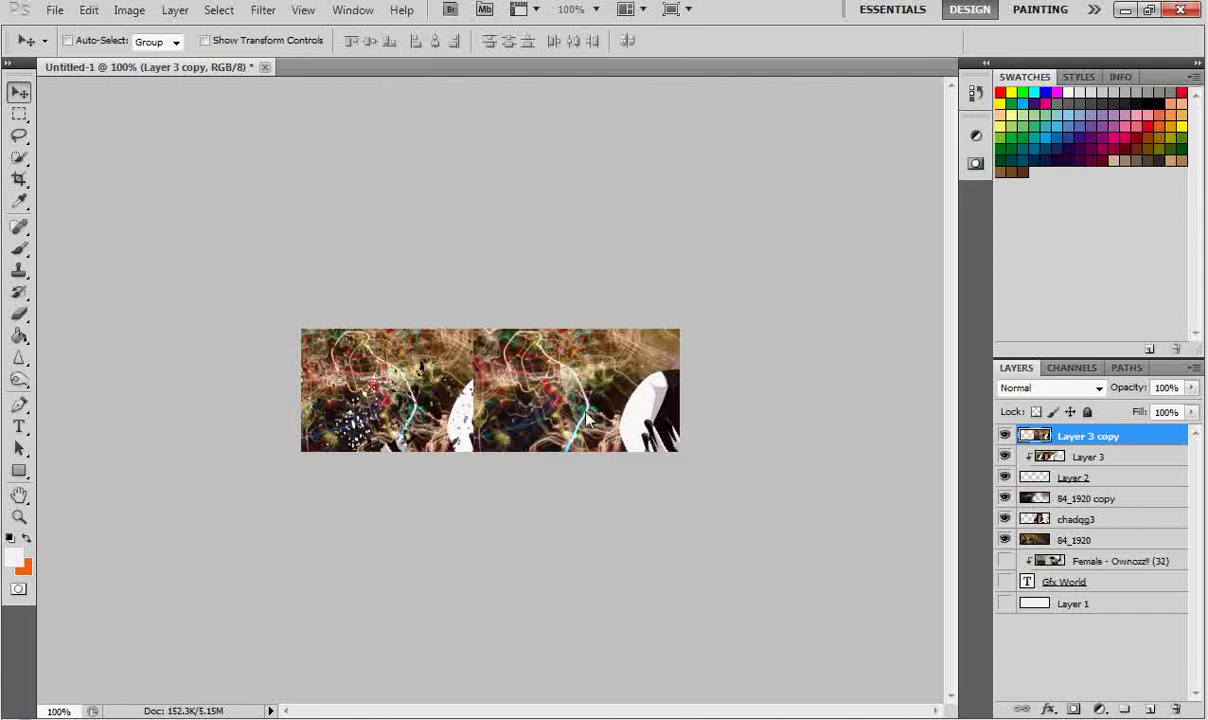
pyautogui.rightClick(1082, 437)
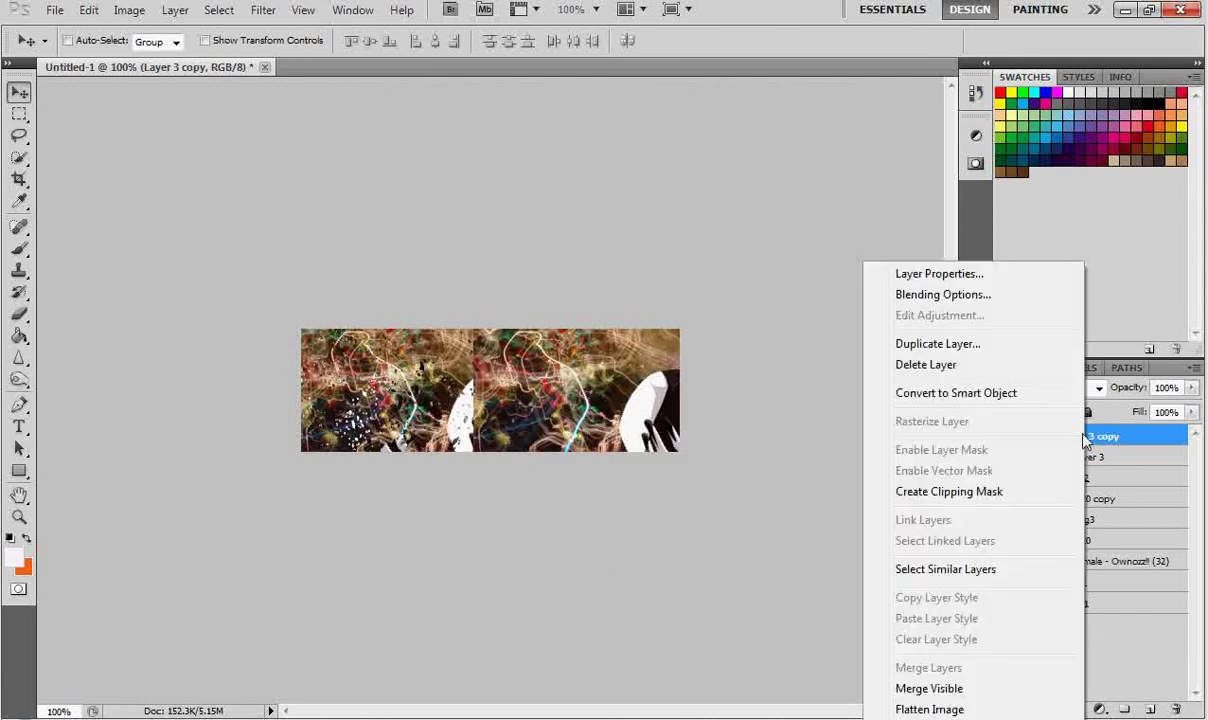
pyautogui.click(945, 491)
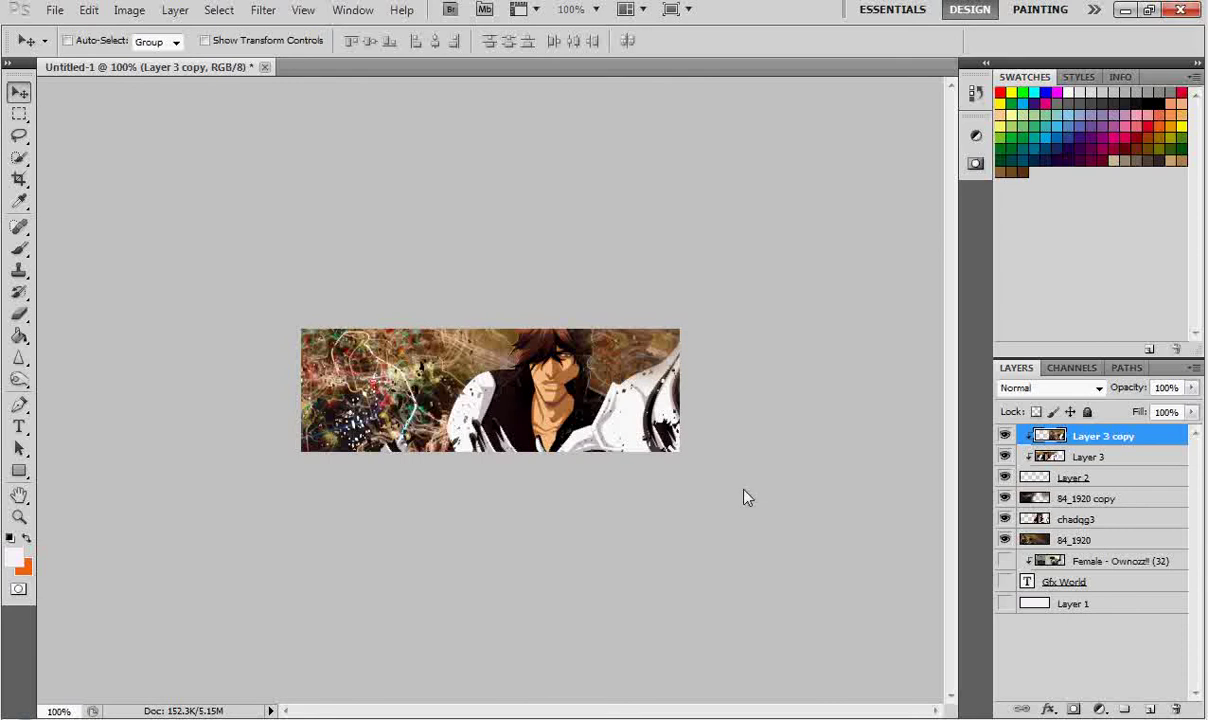
pyautogui.moveTo(603, 427); pyautogui.dragTo(757, 414)
pyautogui.moveTo(615, 412); pyautogui.dragTo(634, 450)
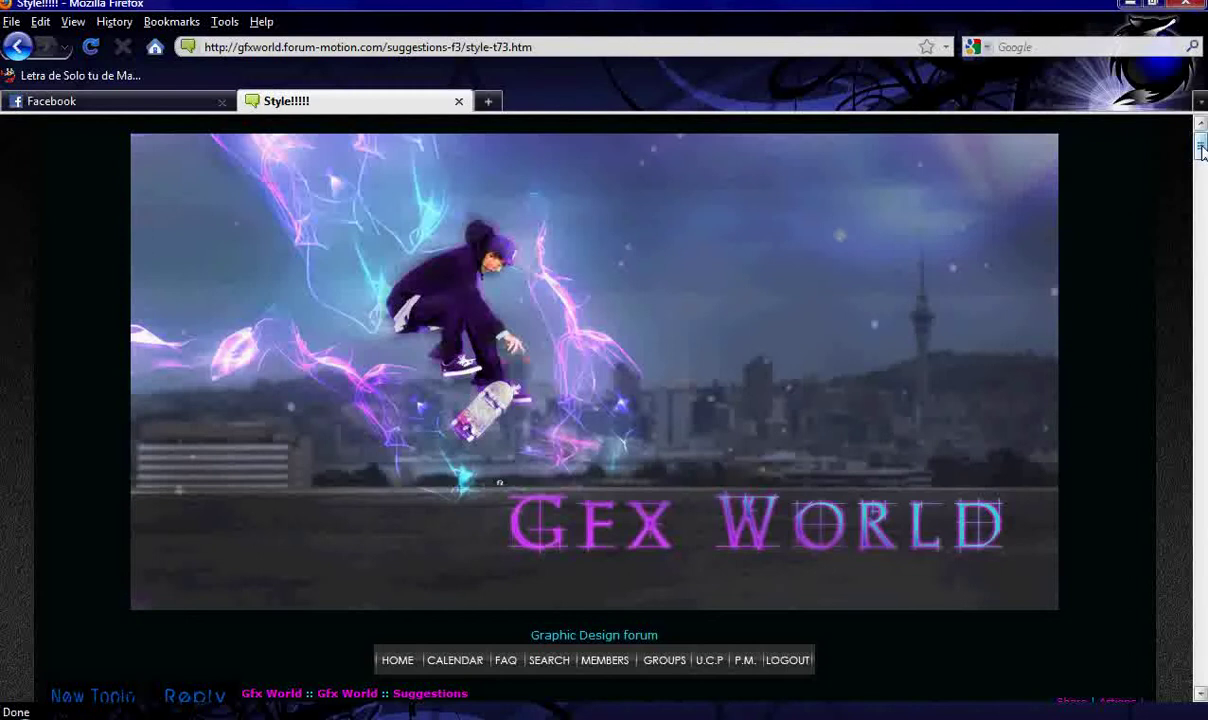
pyautogui.moveTo(1201, 135)
pyautogui.mouseDown()
pyautogui.moveTo(1201, 199)
pyautogui.moveTo(1203, 124)
pyautogui.mouseUp()
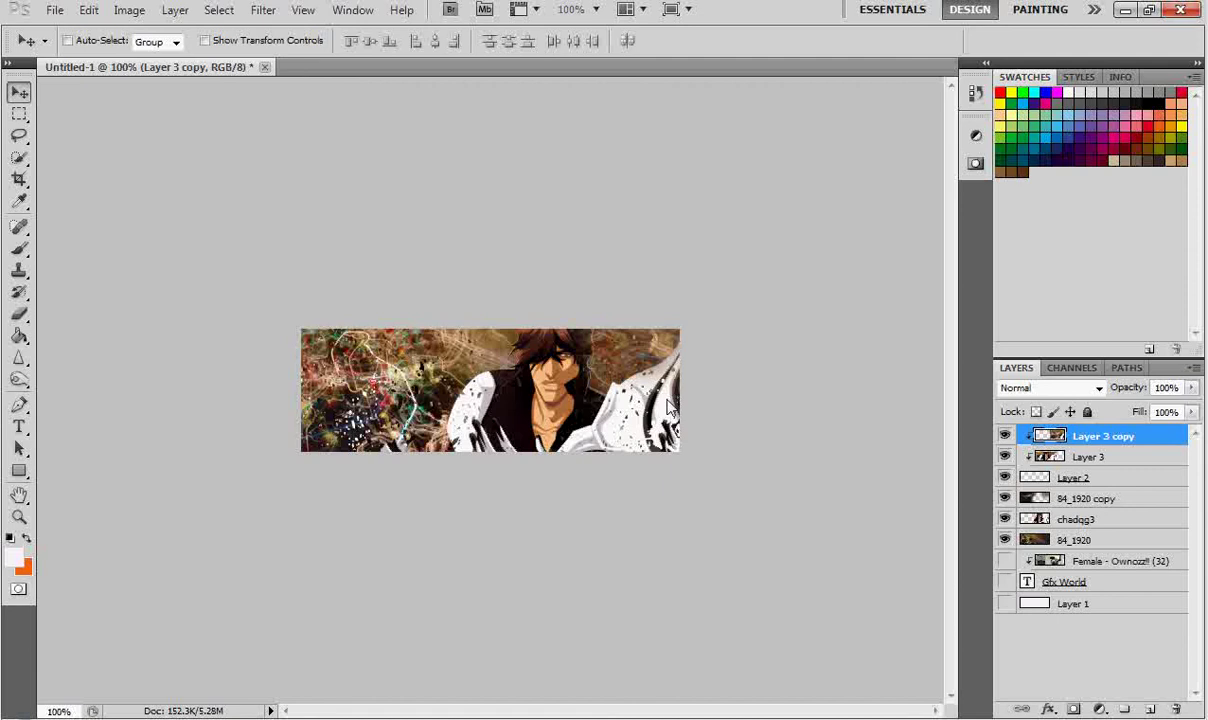
# Release the clipping mask on Layer 3 and its copy, then hide both layers
pyautogui.rightClick(1097, 476)
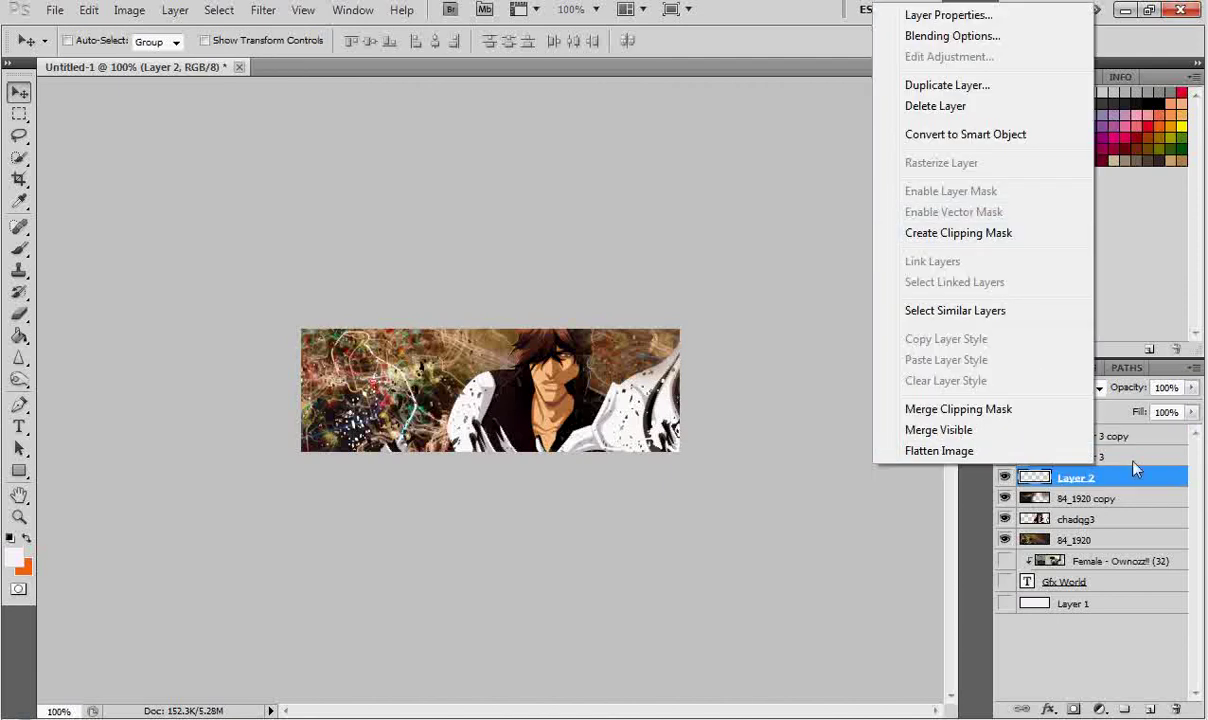
pyautogui.rightClick(1133, 460)
pyautogui.click(1035, 228)
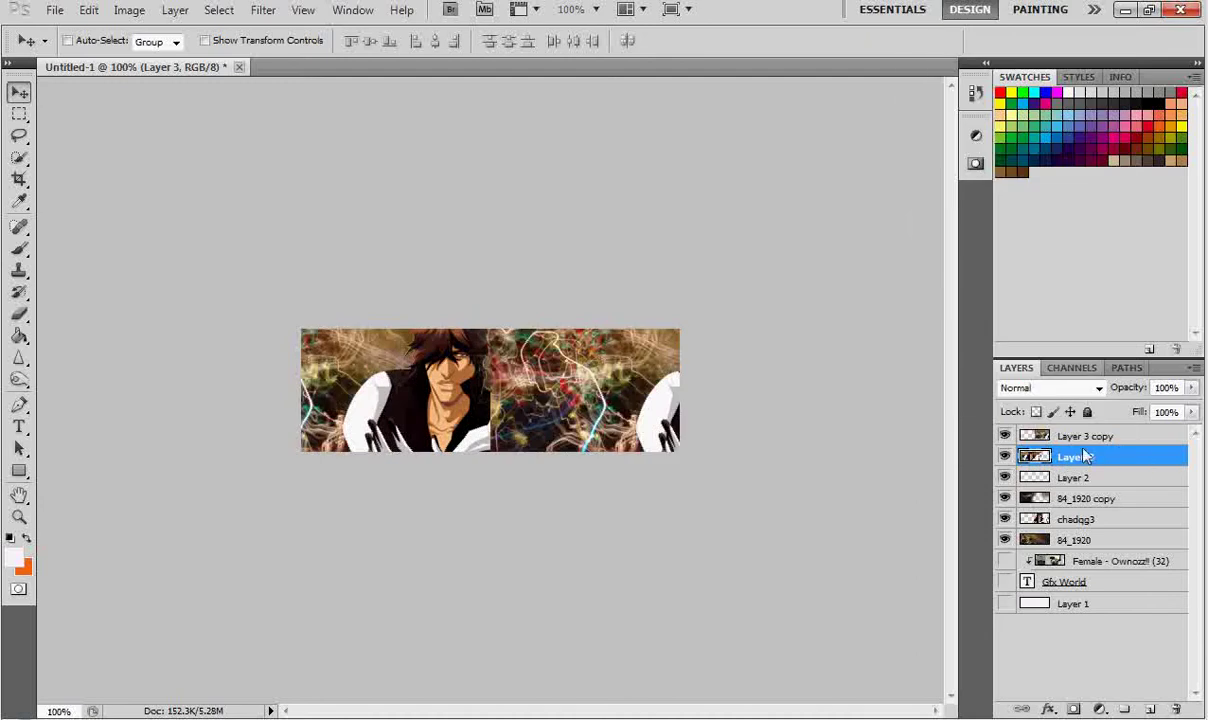
pyautogui.click(1004, 436)
pyautogui.click(1004, 457)
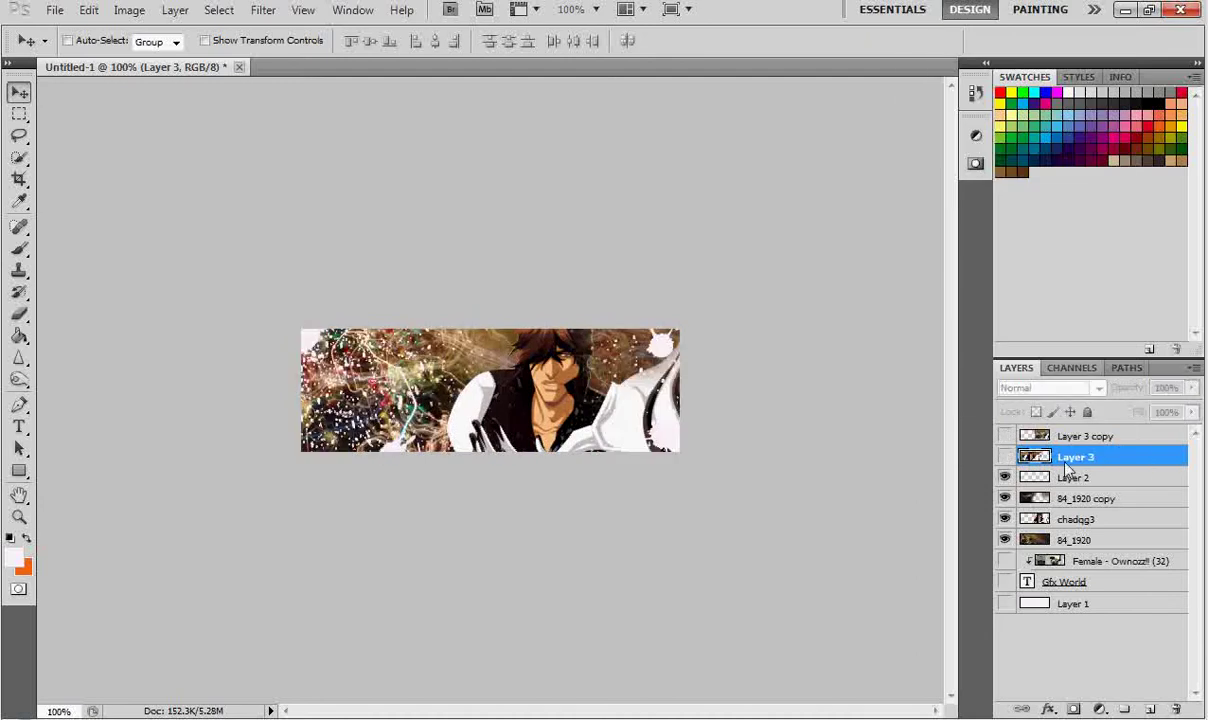
# Delete Layer 3 and Layer 3 copy and add a new empty Layer 3 above Layer 2
pyautogui.press('Delete')
pyautogui.click(1050, 437)
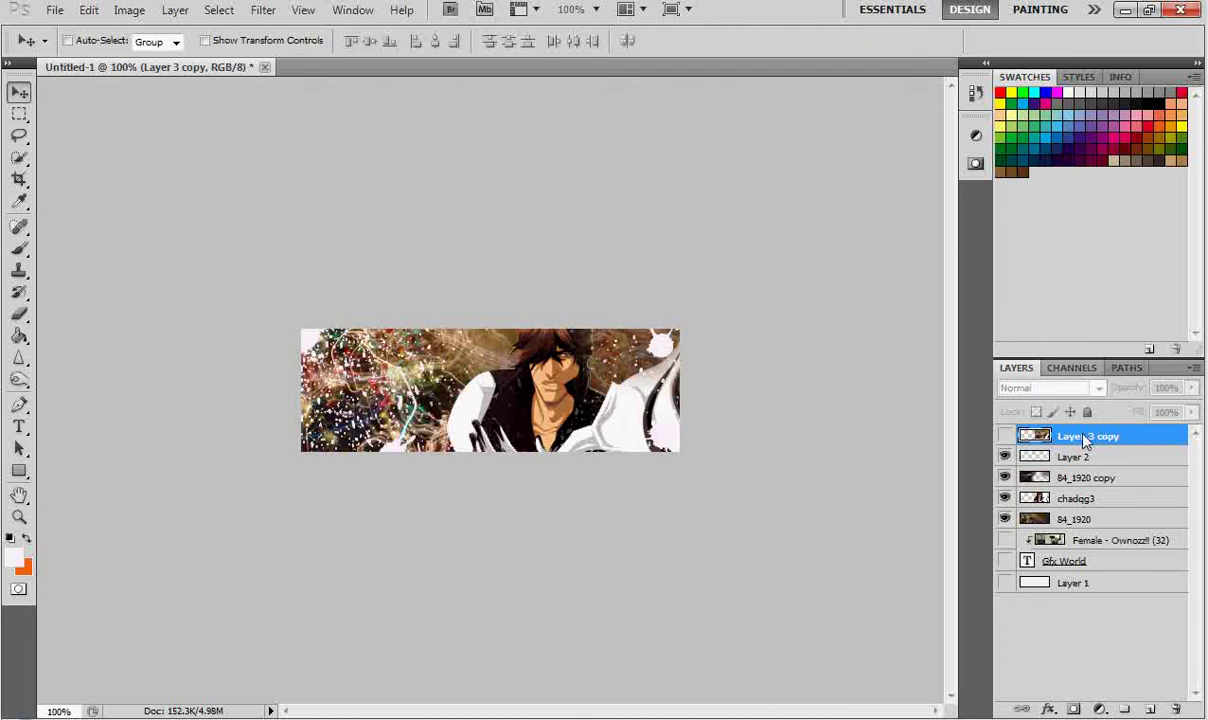
pyautogui.press('Delete')
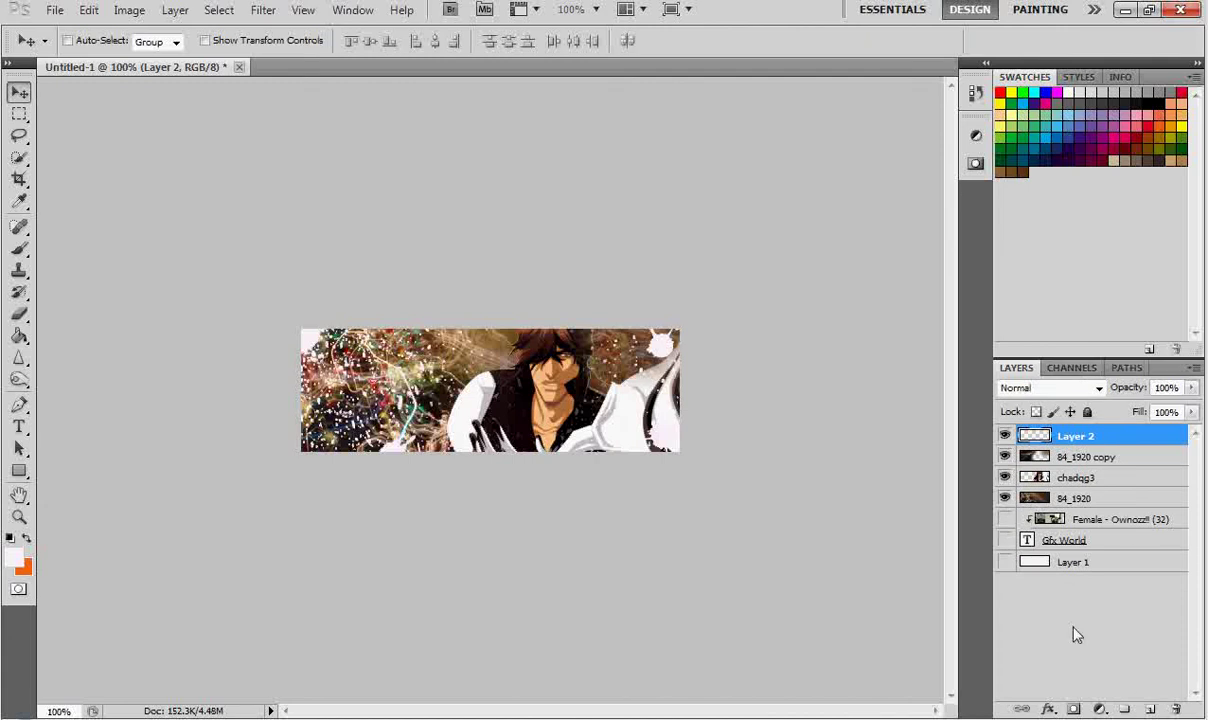
pyautogui.hotkey('ctrl', 'shift', 'alt', 'n')
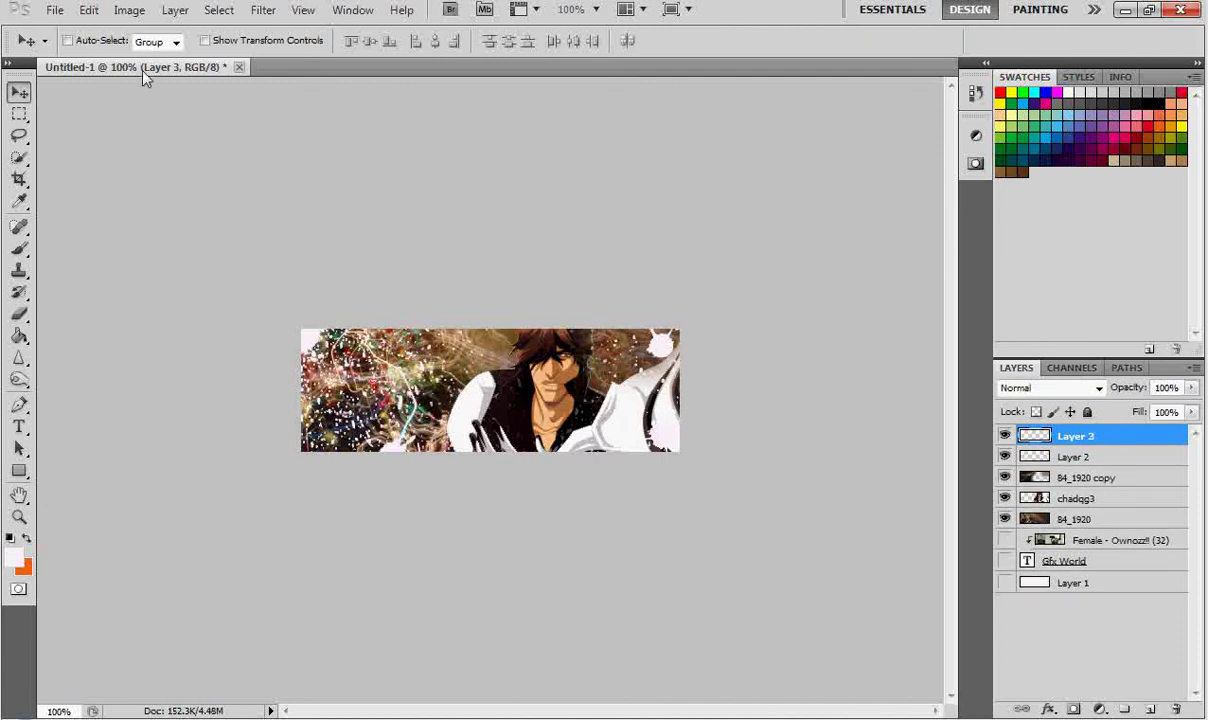
pyautogui.click(52, 10)
# Place the Mad_Dream_Of_Youth_3_by_hakanphotography photo into the banner
pyautogui.click(72, 379)
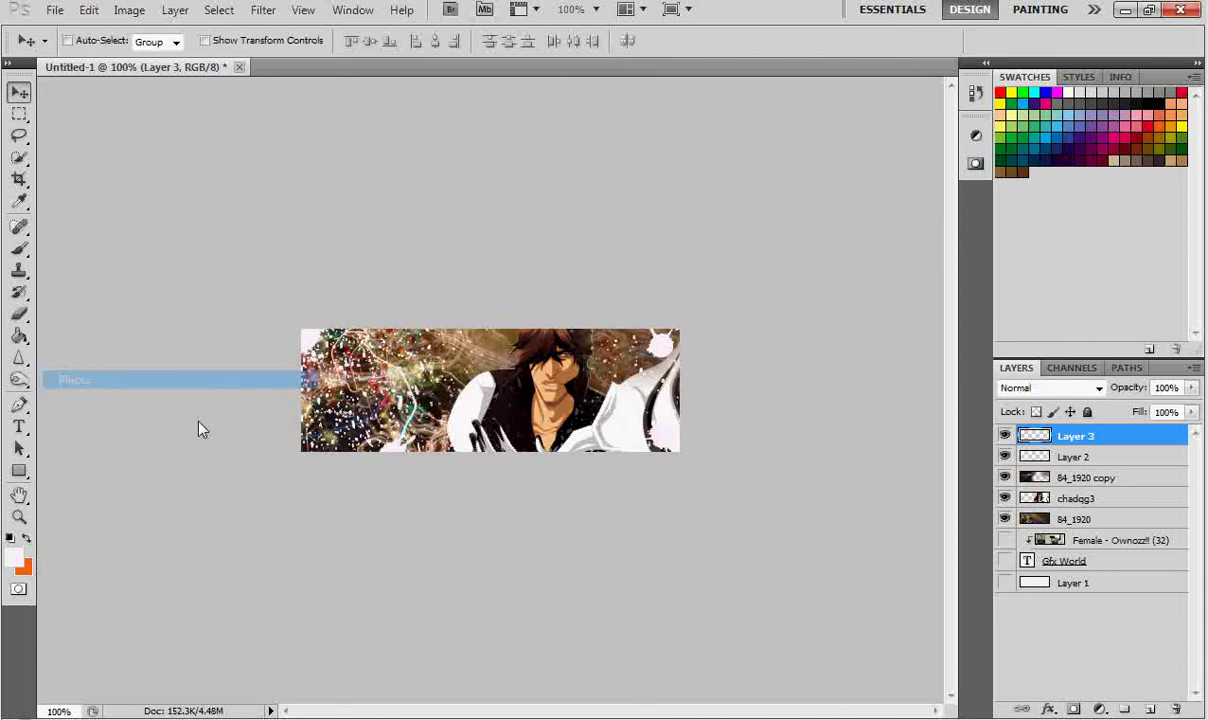
pyautogui.scroll(-10, 922, 315)
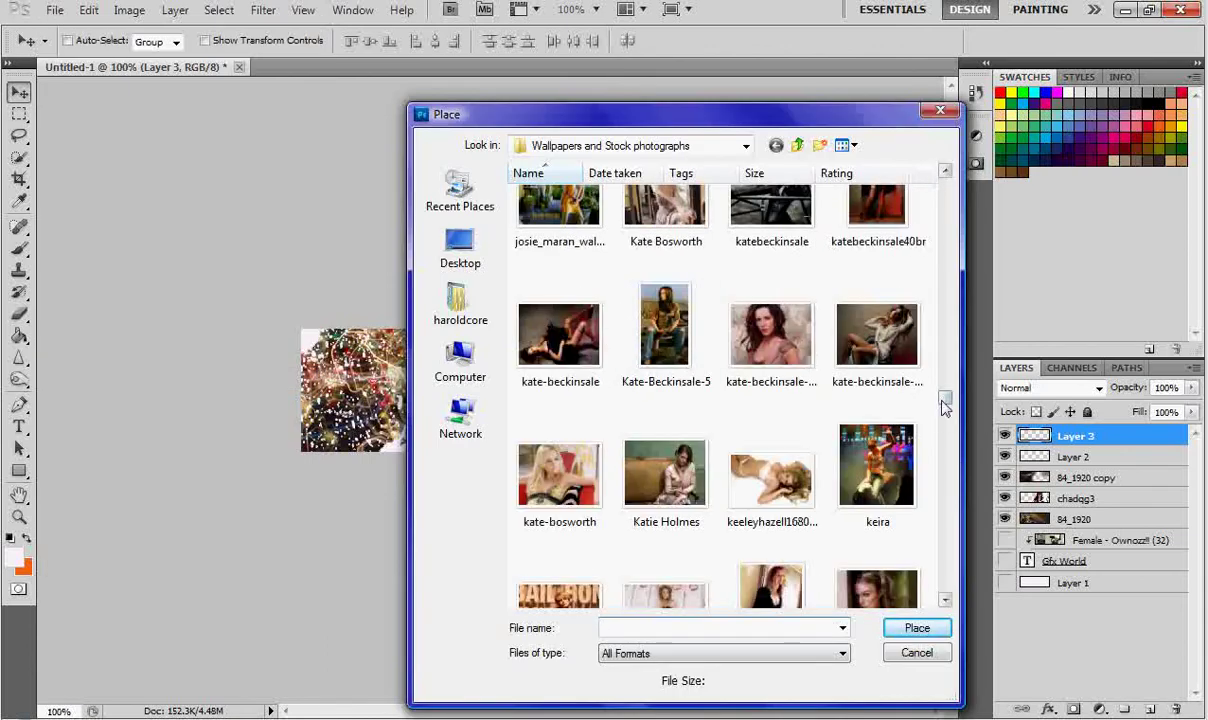
pyautogui.moveTo(945, 398); pyautogui.dragTo(945, 428)
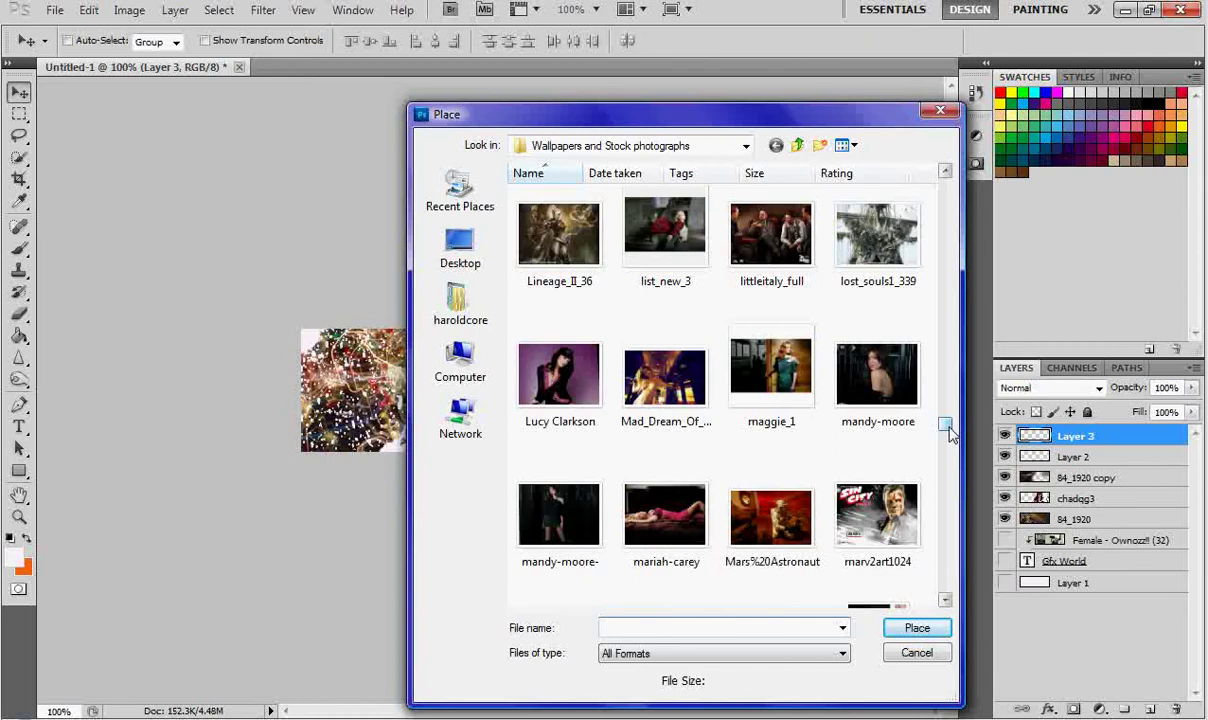
pyautogui.doubleClick(664, 378)
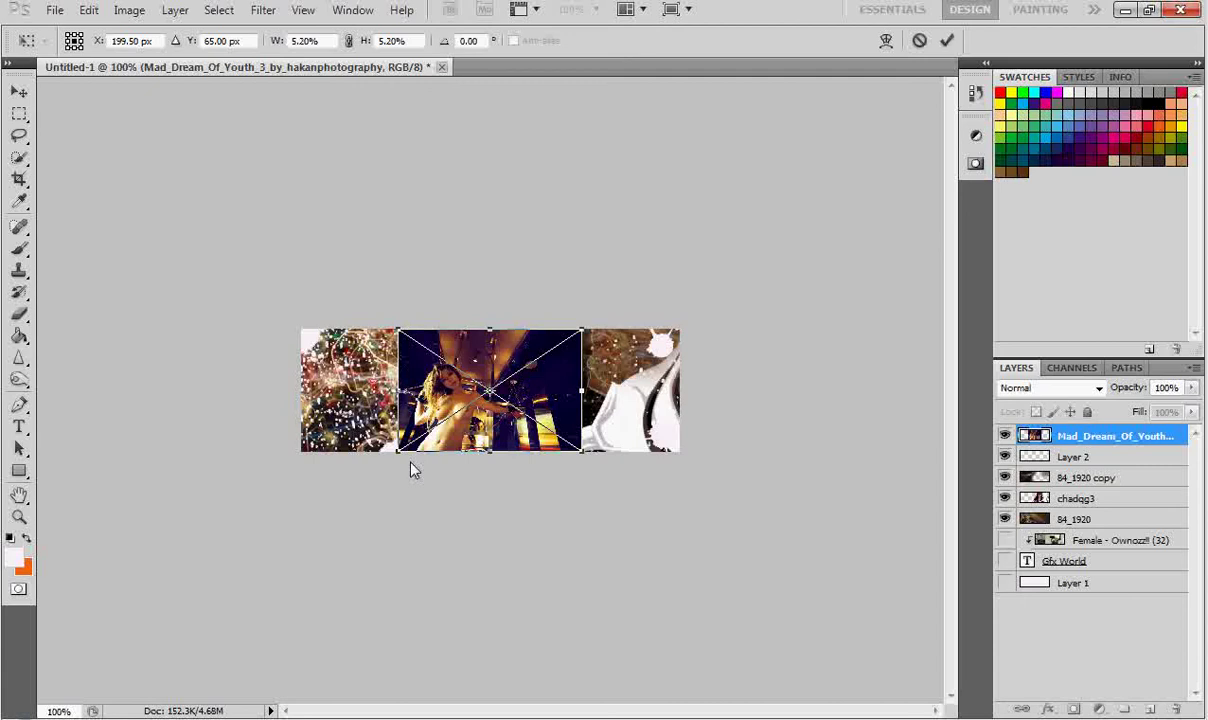
# Enlarge the placed photo to 21.42% and move it to cover the whole banner
pyautogui.moveTo(395, 457); pyautogui.dragTo(235, 550)
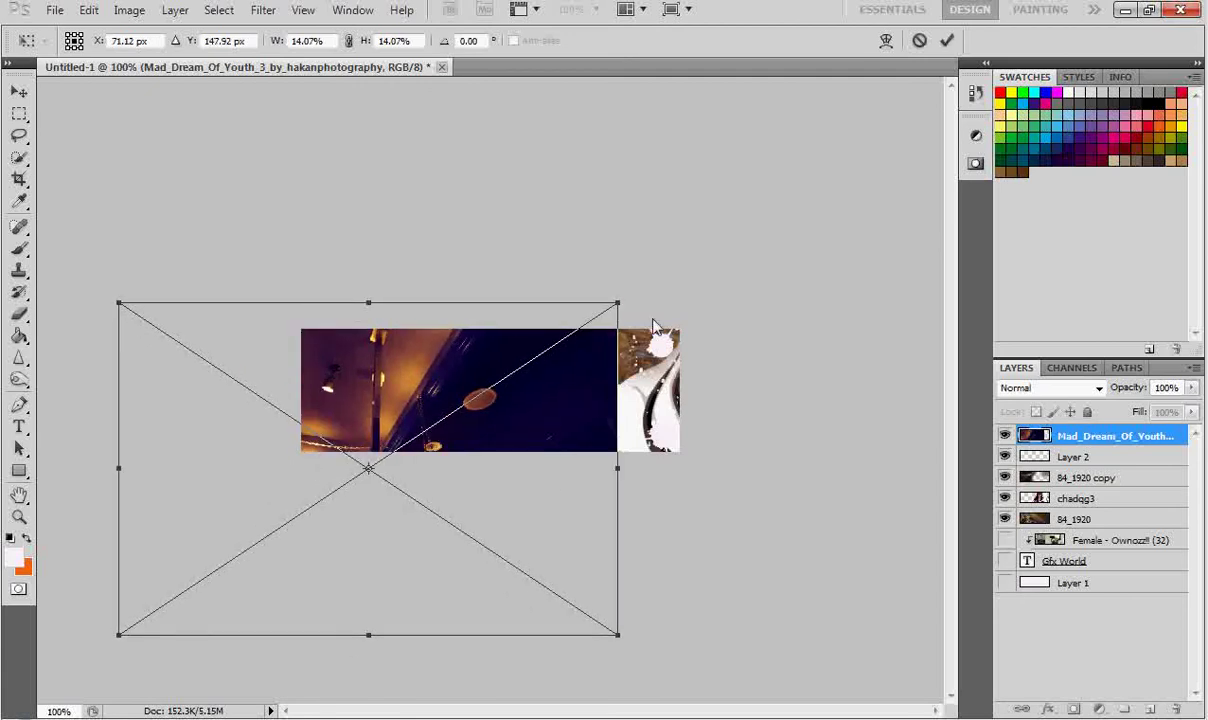
pyautogui.moveTo(620, 306); pyautogui.dragTo(863, 185)
pyautogui.moveTo(615, 449); pyautogui.dragTo(662, 436)
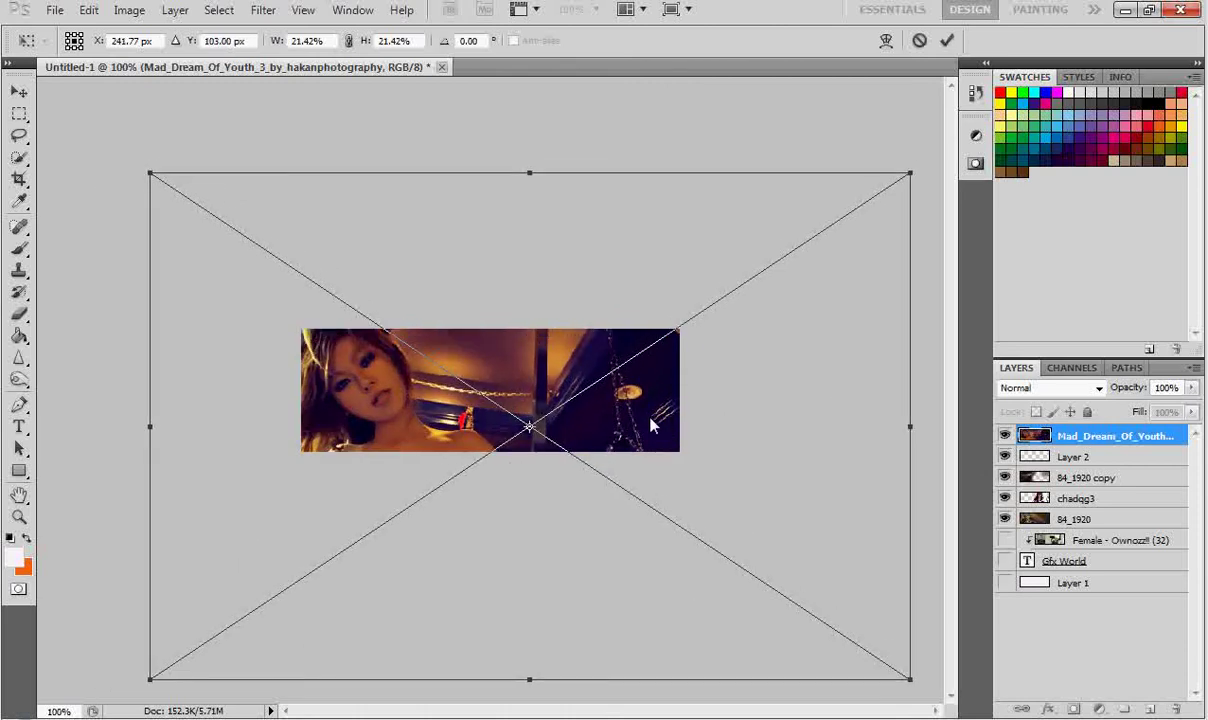
# Commit the placed photo, rasterize it, clip it to the Layer 2 splatter, and shift it
pyautogui.click(946, 40)
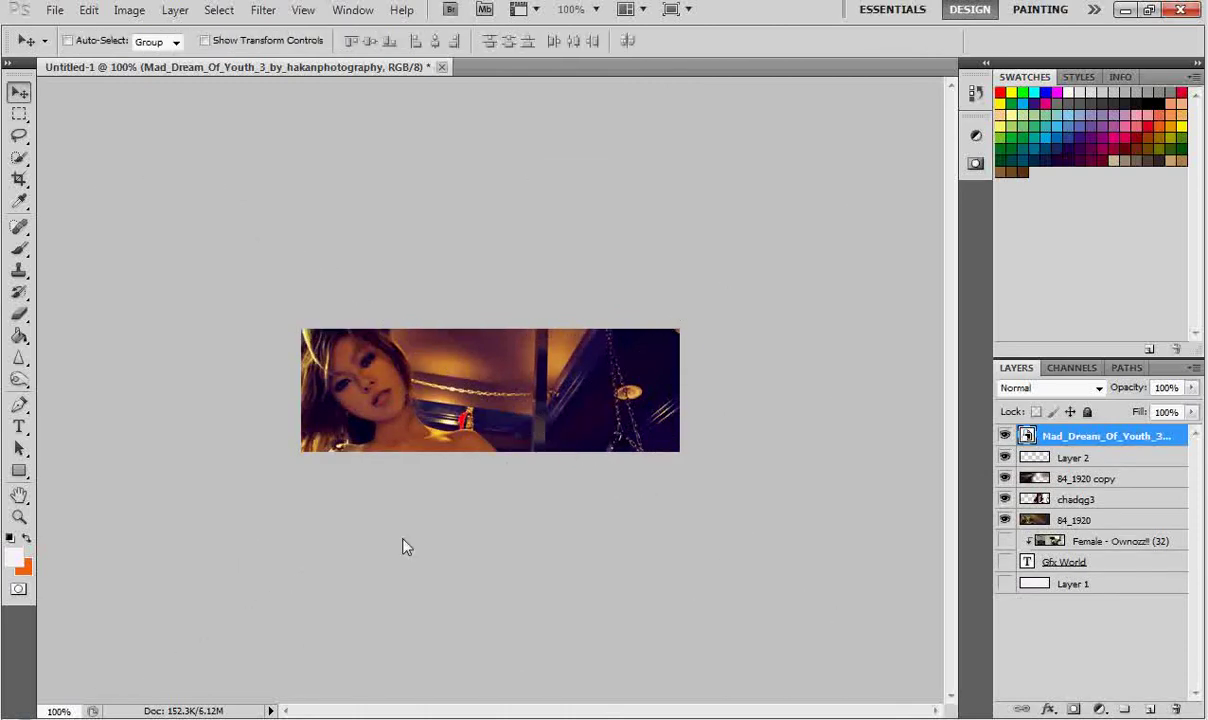
pyautogui.rightClick(1070, 436)
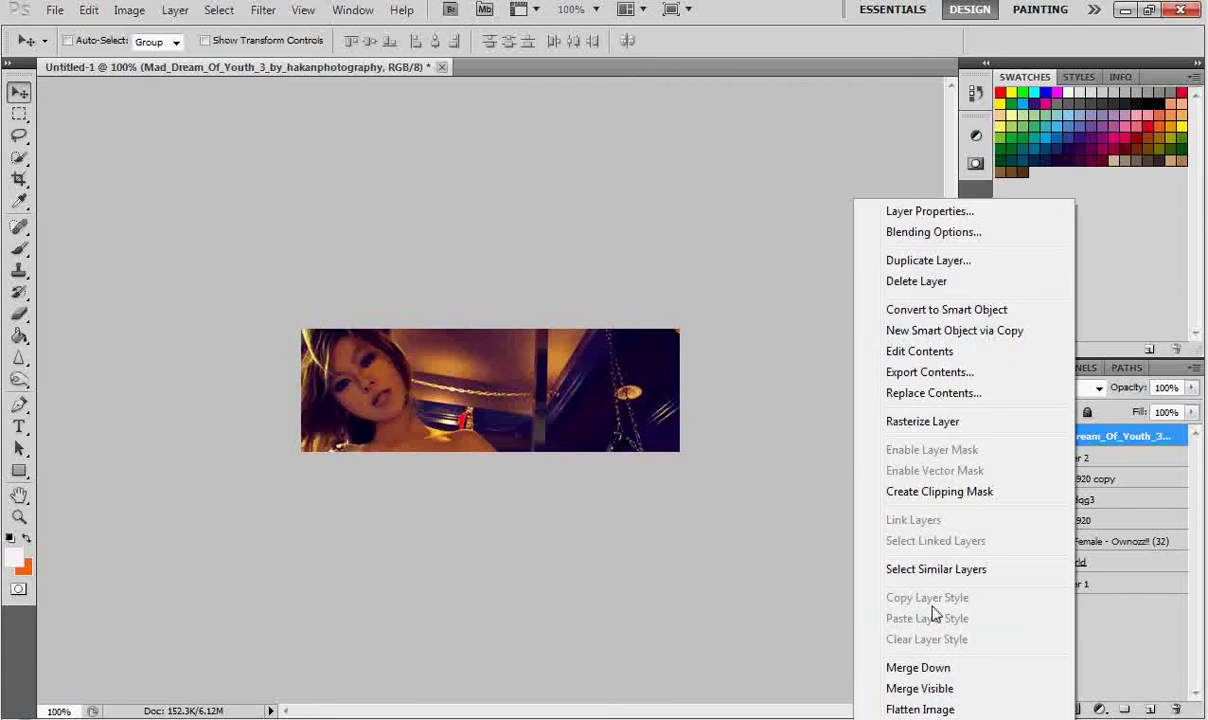
pyautogui.click(955, 422)
pyautogui.rightClick(1097, 441)
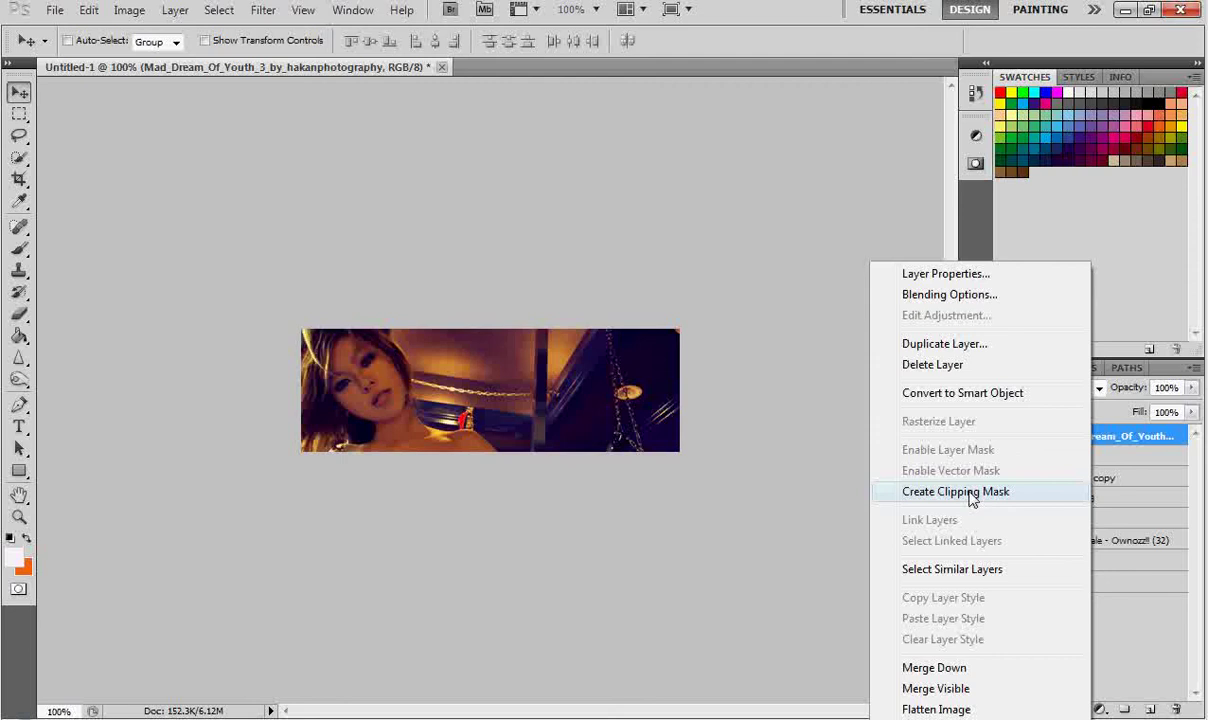
pyautogui.click(970, 494)
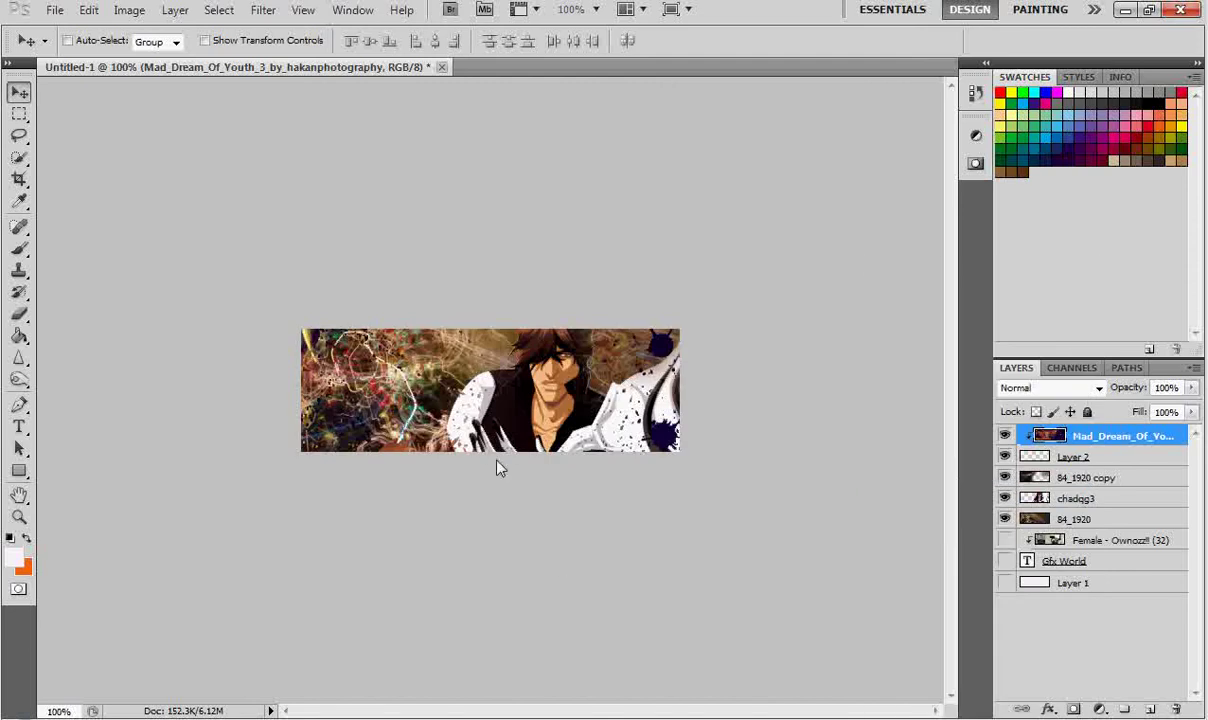
pyautogui.moveTo(479, 456); pyautogui.dragTo(325, 402)
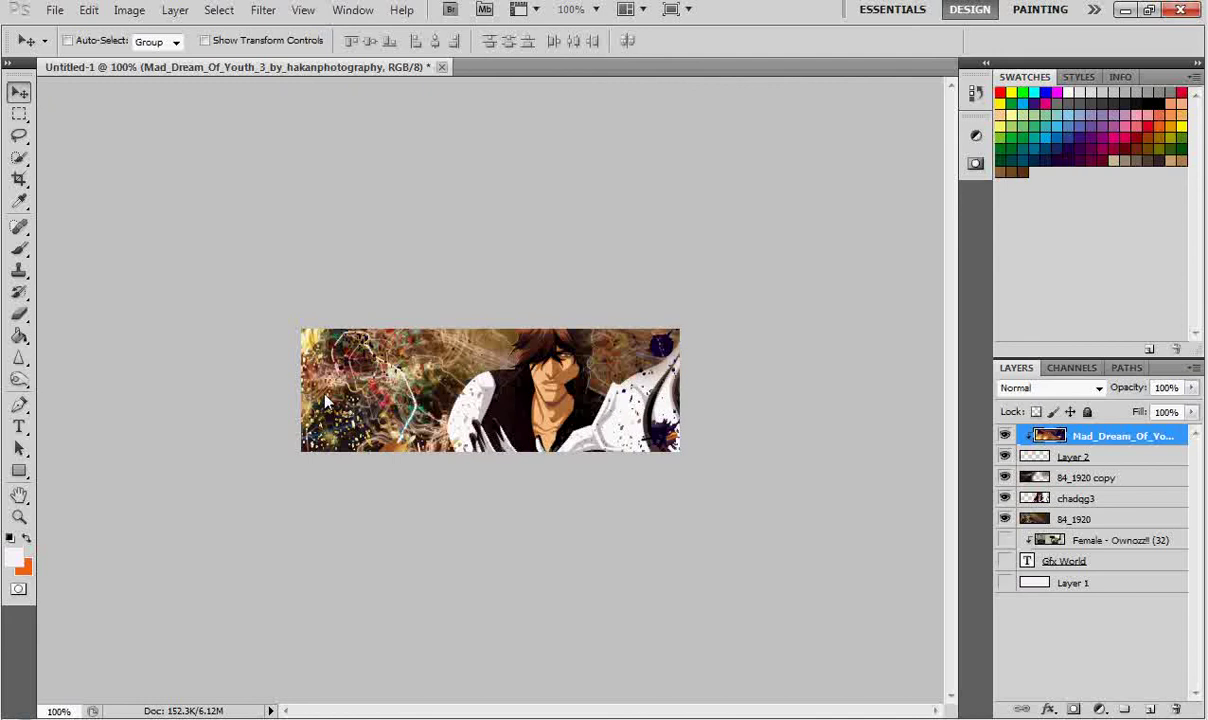
# Duplicate the photo layer, shift the copy so gold shows top right, and clip it to the splatter
pyautogui.rightClick(1042, 434)
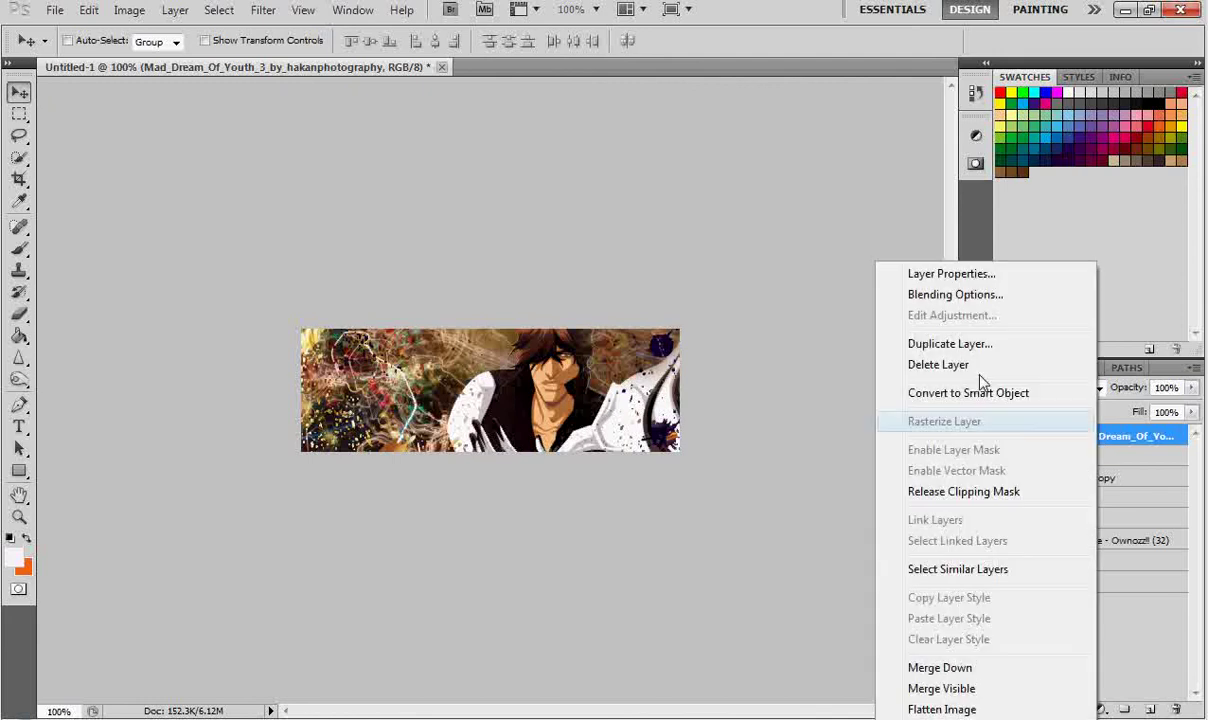
pyautogui.click(915, 344)
pyautogui.click(768, 212)
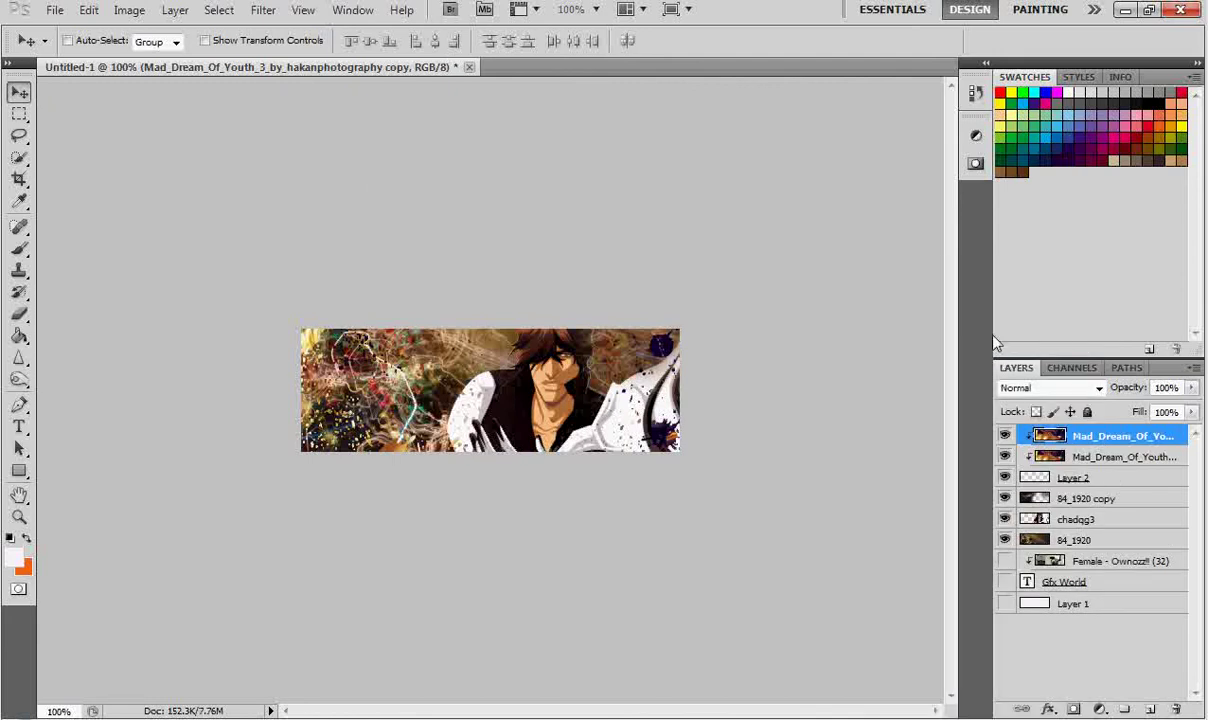
pyautogui.moveTo(381, 362); pyautogui.dragTo(652, 383)
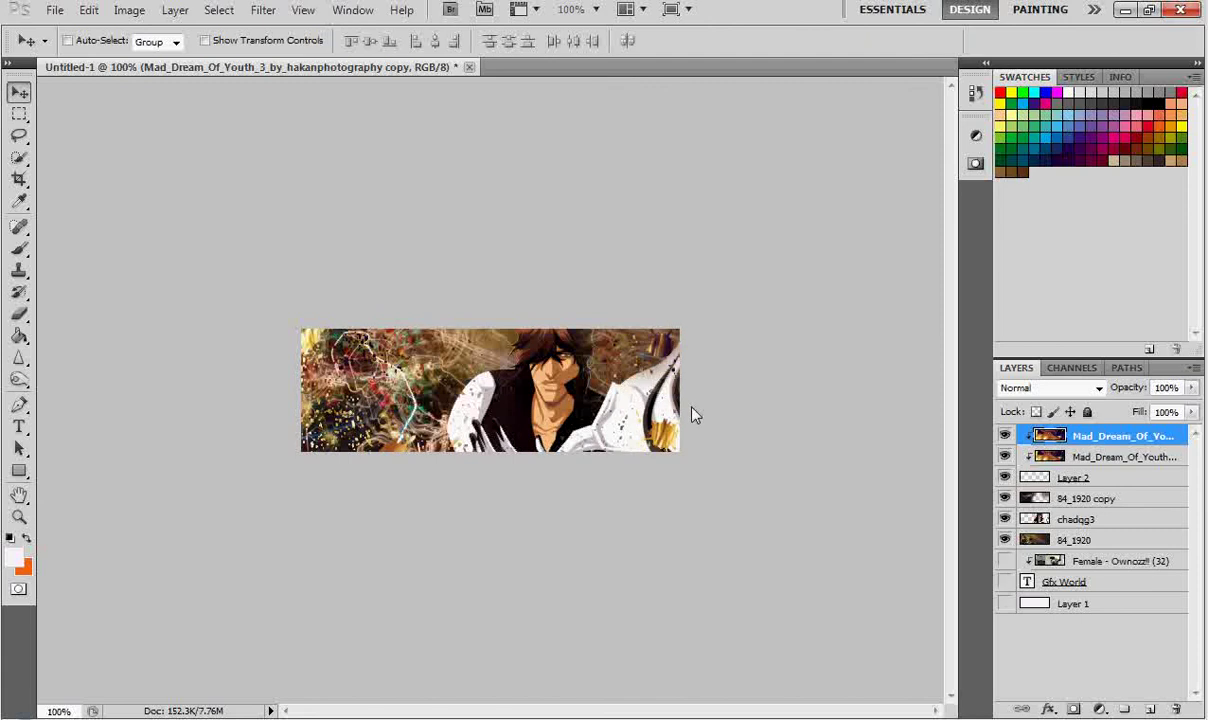
pyautogui.moveTo(614, 441); pyautogui.dragTo(679, 431)
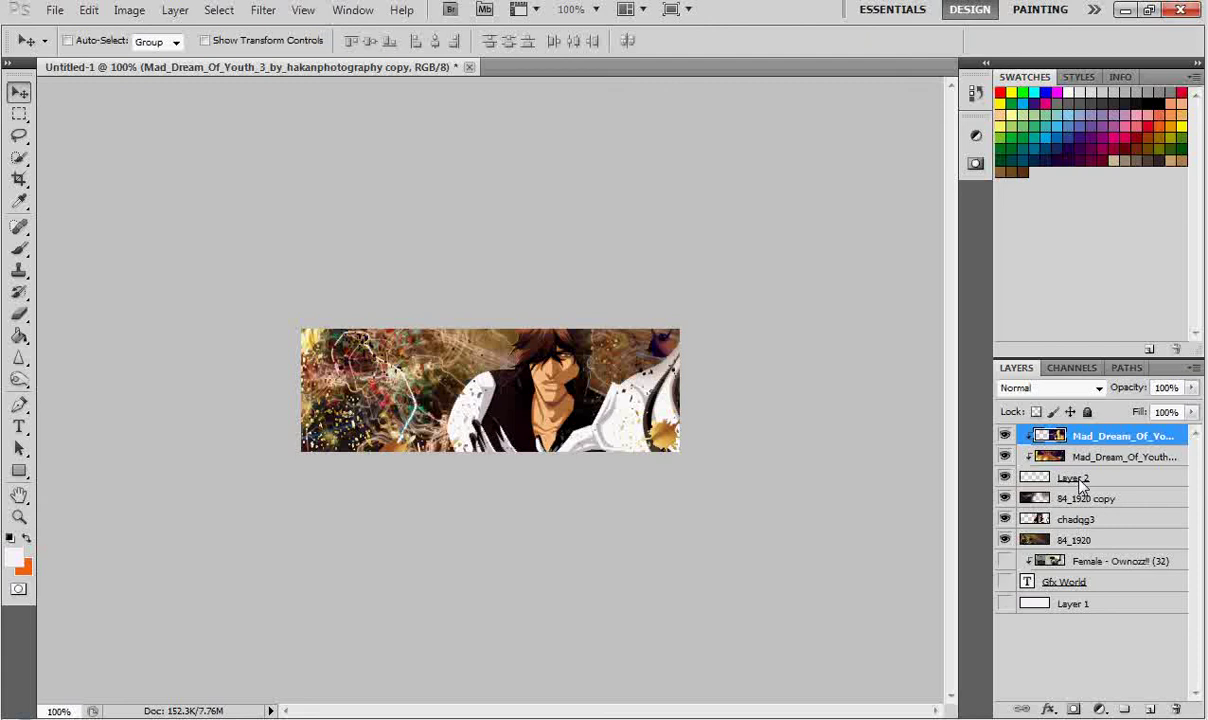
pyautogui.keyDown('alt'); pyautogui.click(1017, 446); pyautogui.keyUp('alt')
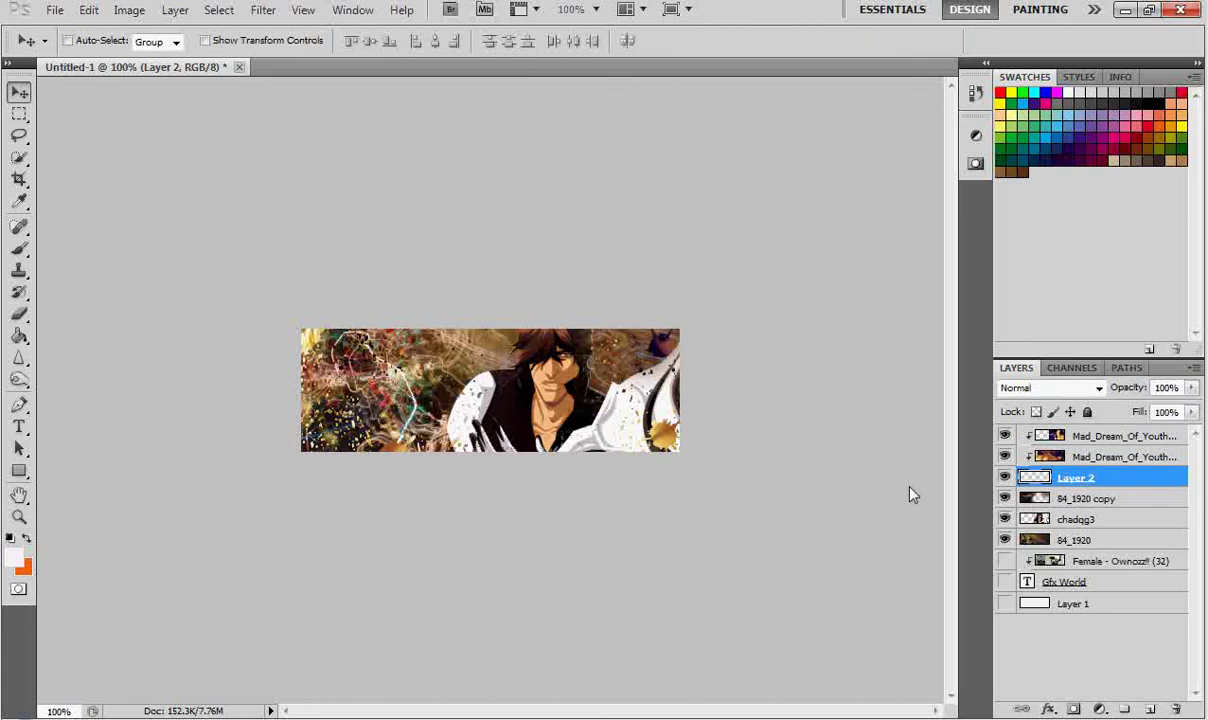
# Paint white splatter over the banner's left side with the 449 px splatter brush
pyautogui.click(19, 247)
pyautogui.click(44, 41)
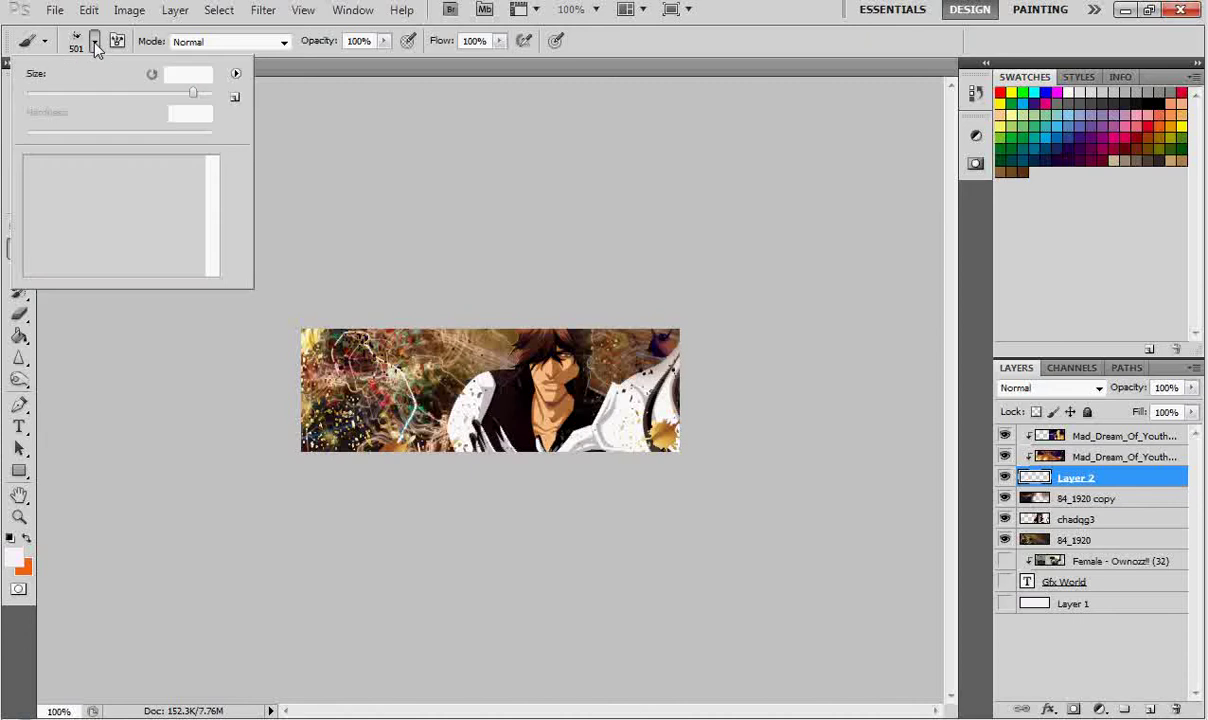
pyautogui.click(189, 260)
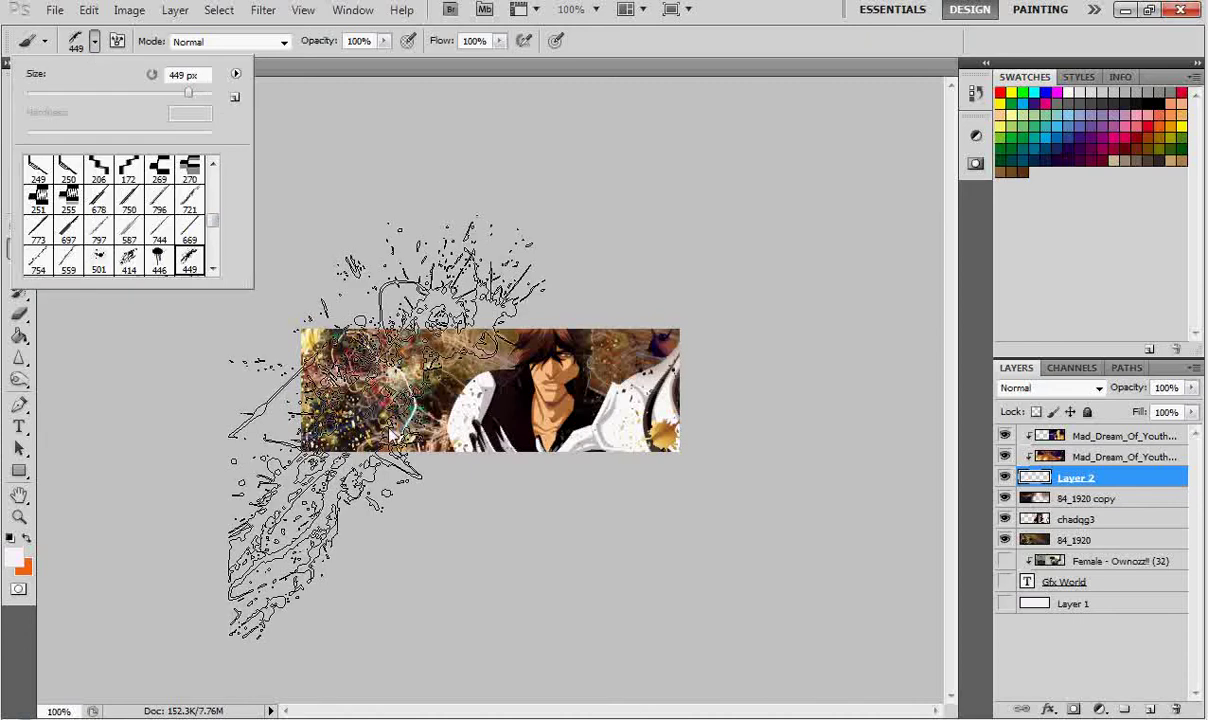
pyautogui.click(640, 568)
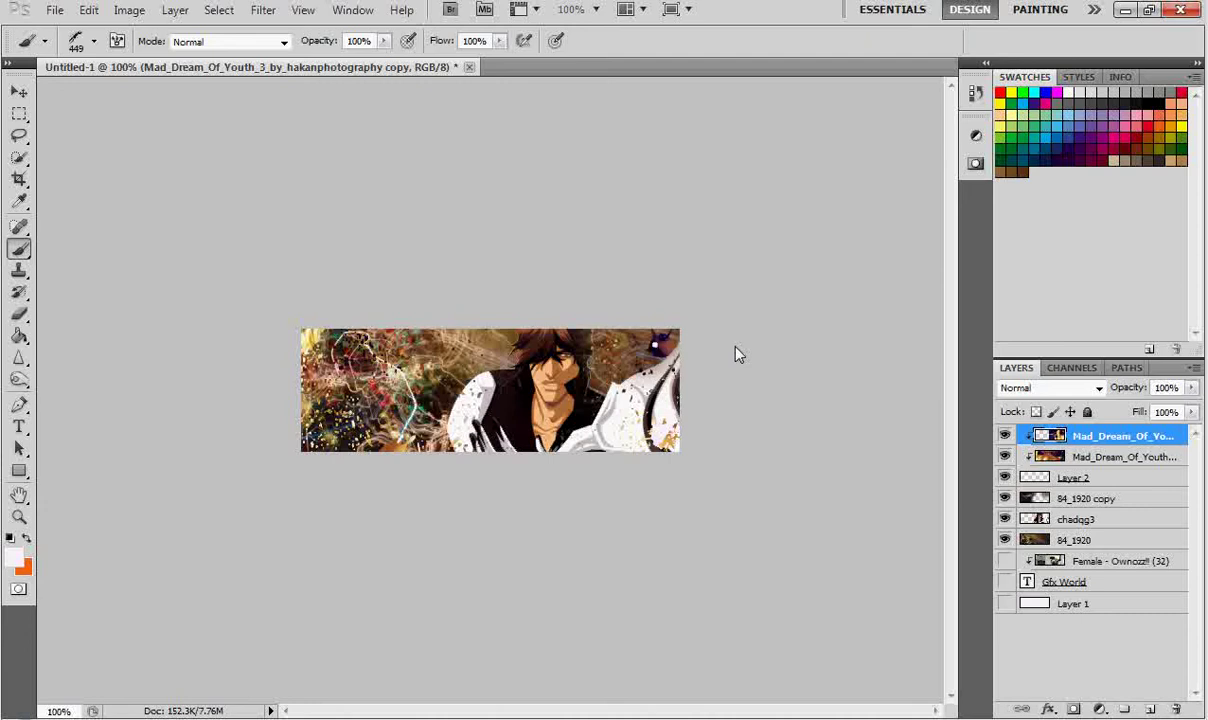
pyautogui.moveTo(186, 330); pyautogui.dragTo(317, 385)
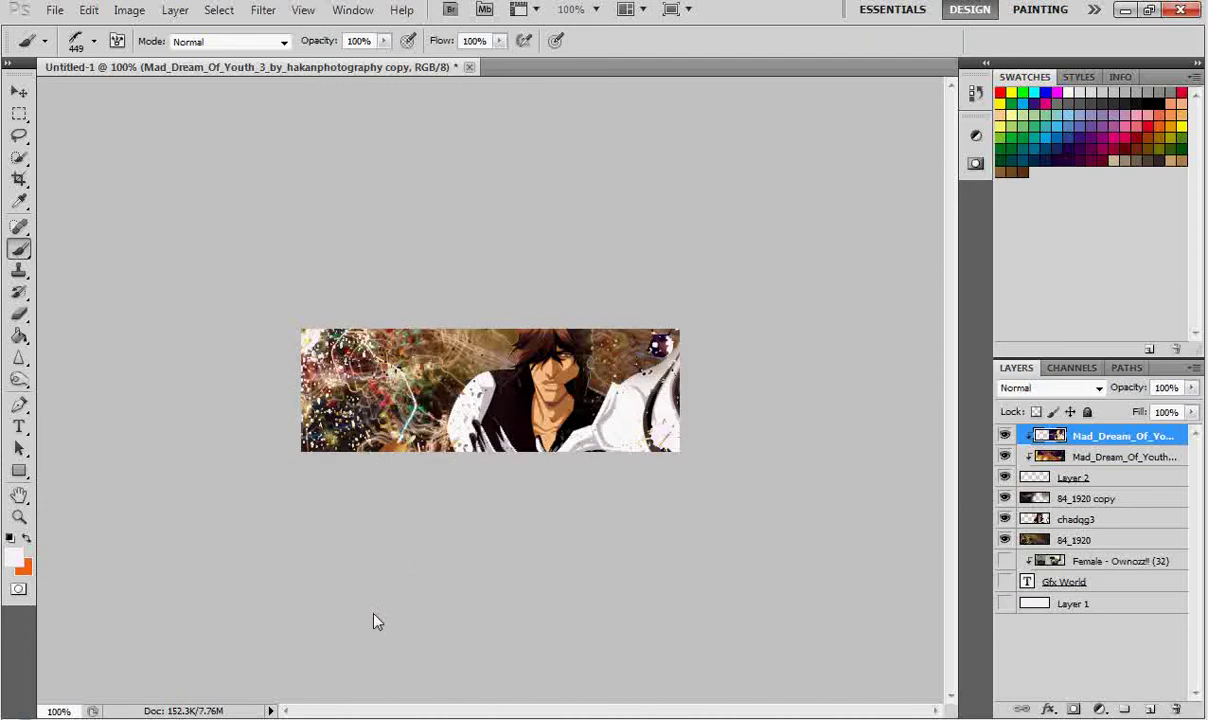